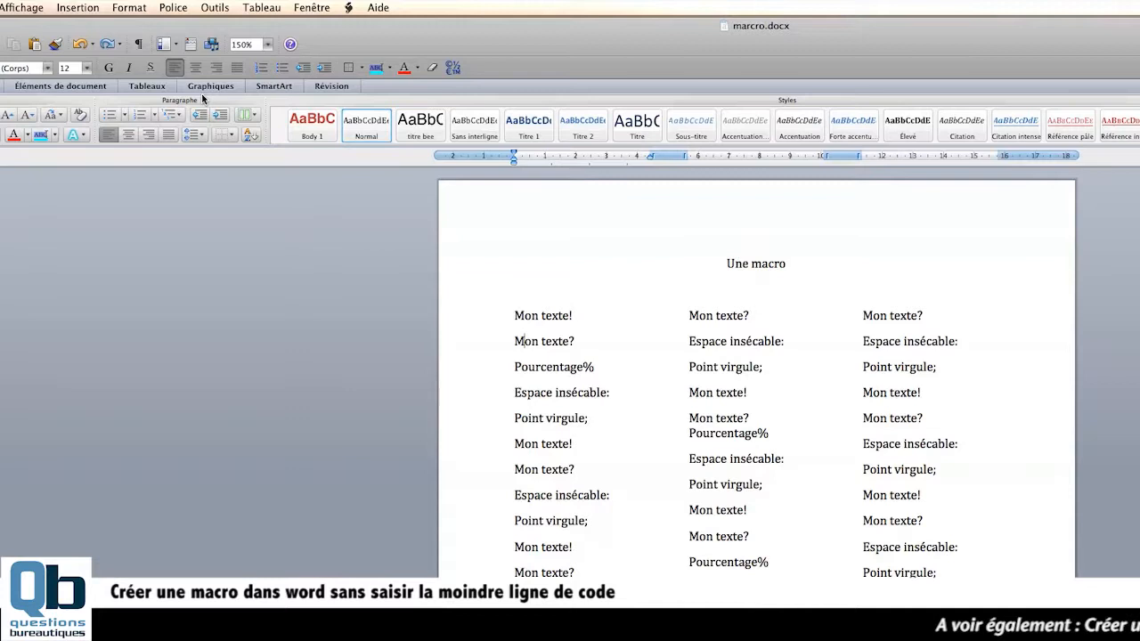
# - Create a new macro named ponctuation, stored in Tous les documents (normal)
pyautogui.click(213, 10)
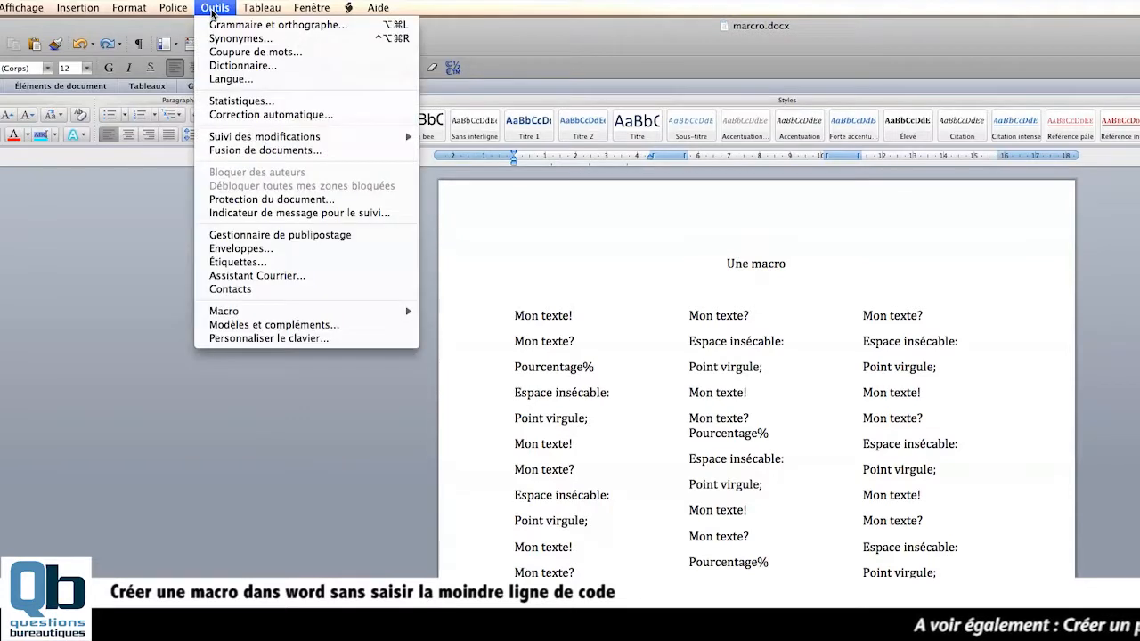
pyautogui.moveTo(273, 316)
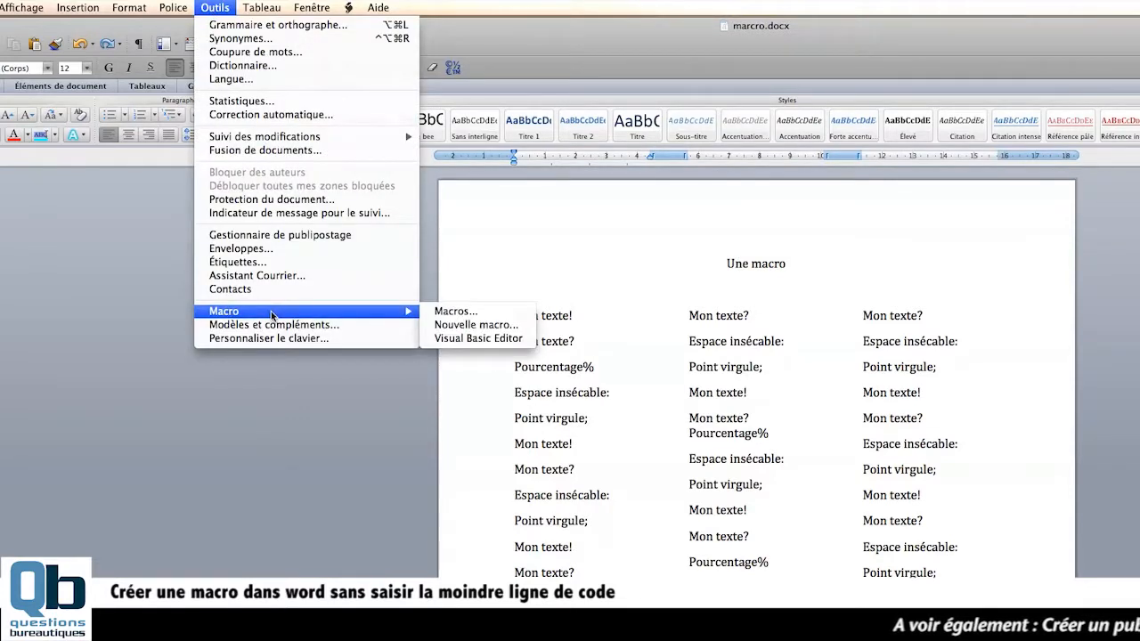
pyautogui.click(497, 325)
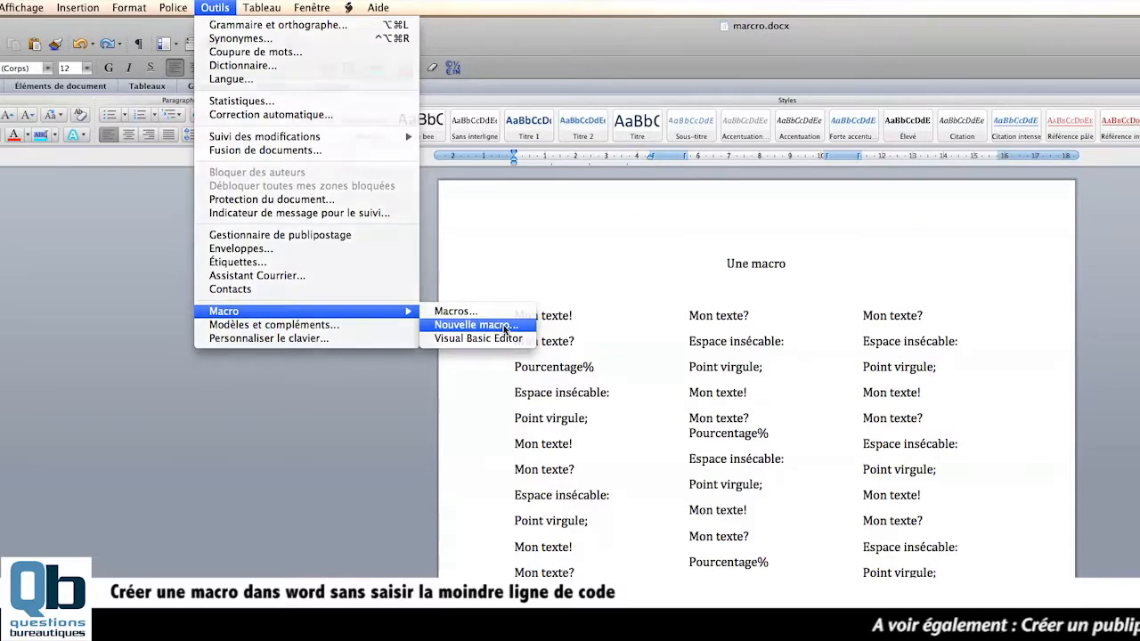
pyautogui.moveTo(736, 393); pyautogui.dragTo(656, 322)
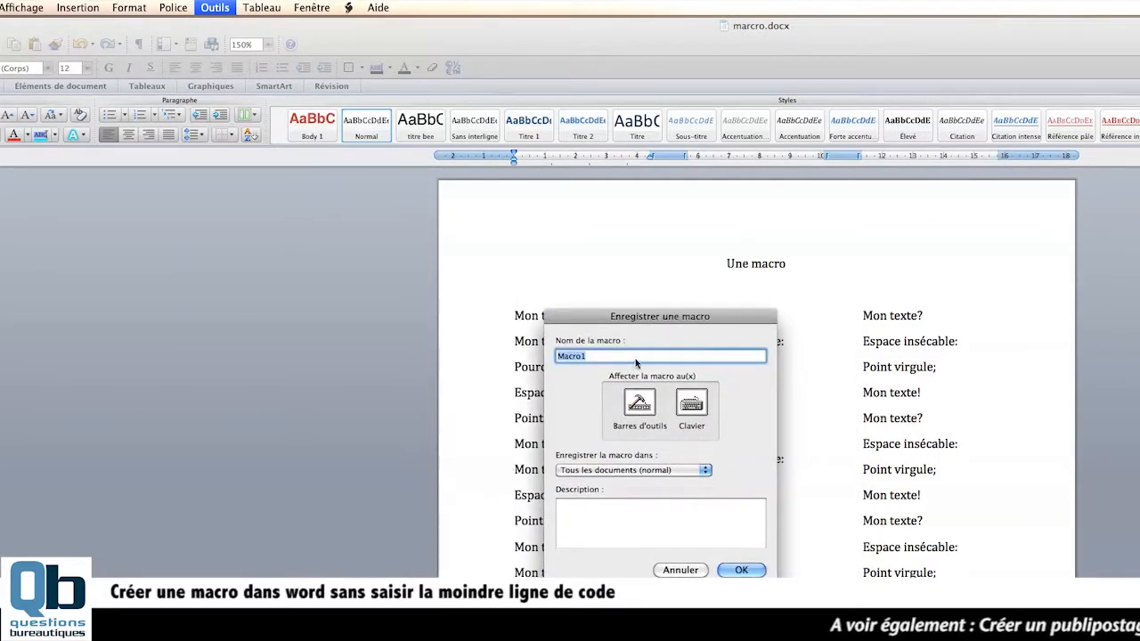
pyautogui.write('poictuation')
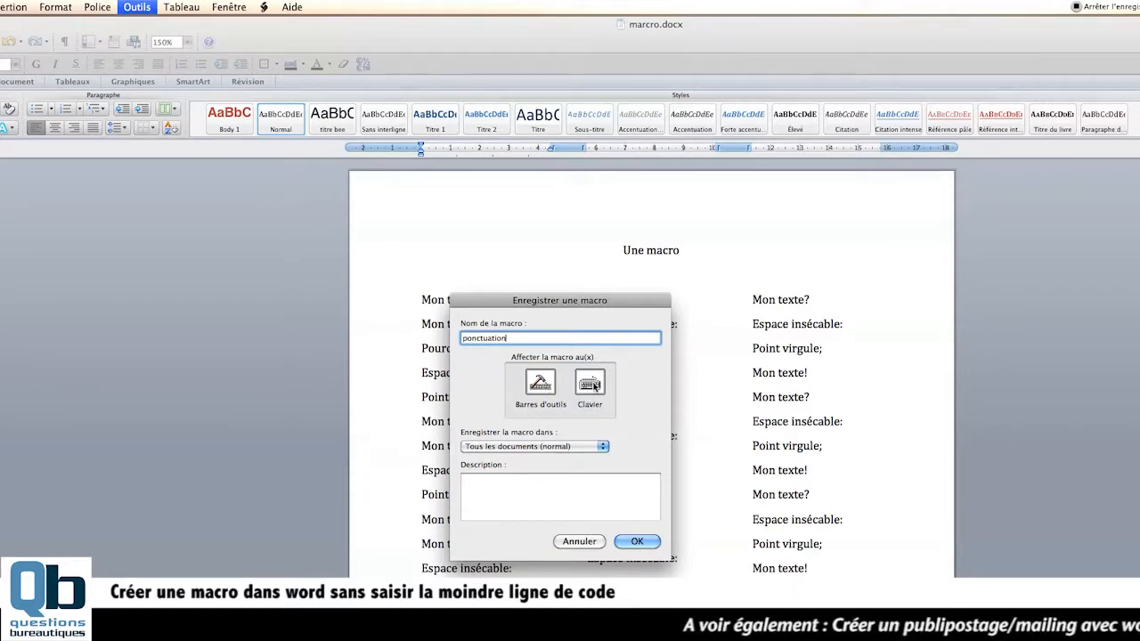
pyautogui.click(558, 448)
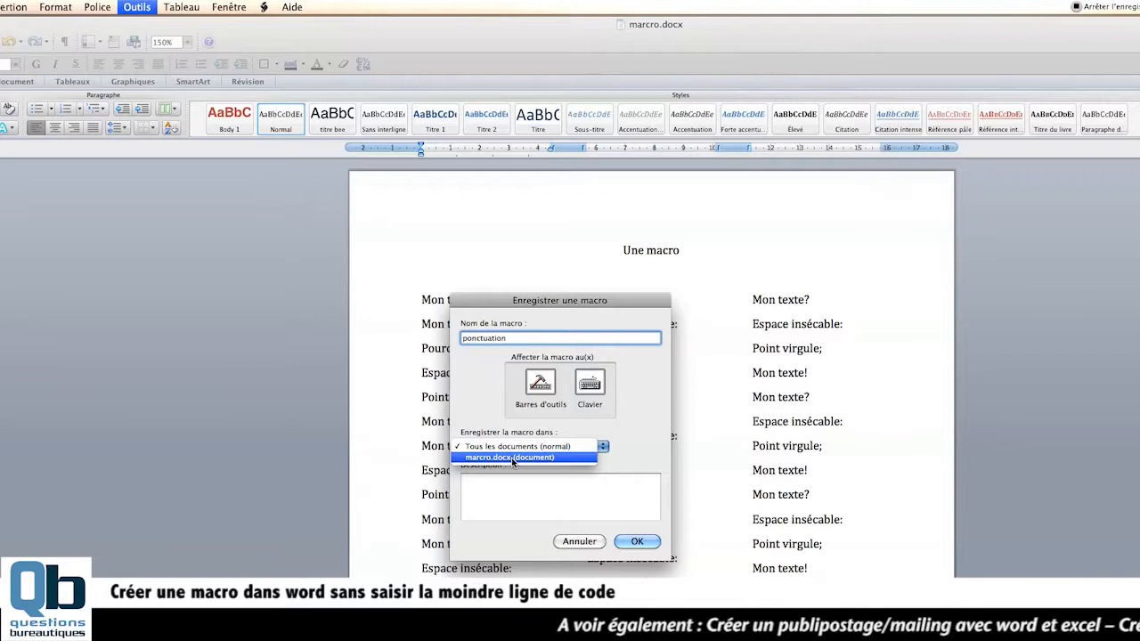
pyautogui.click(584, 448)
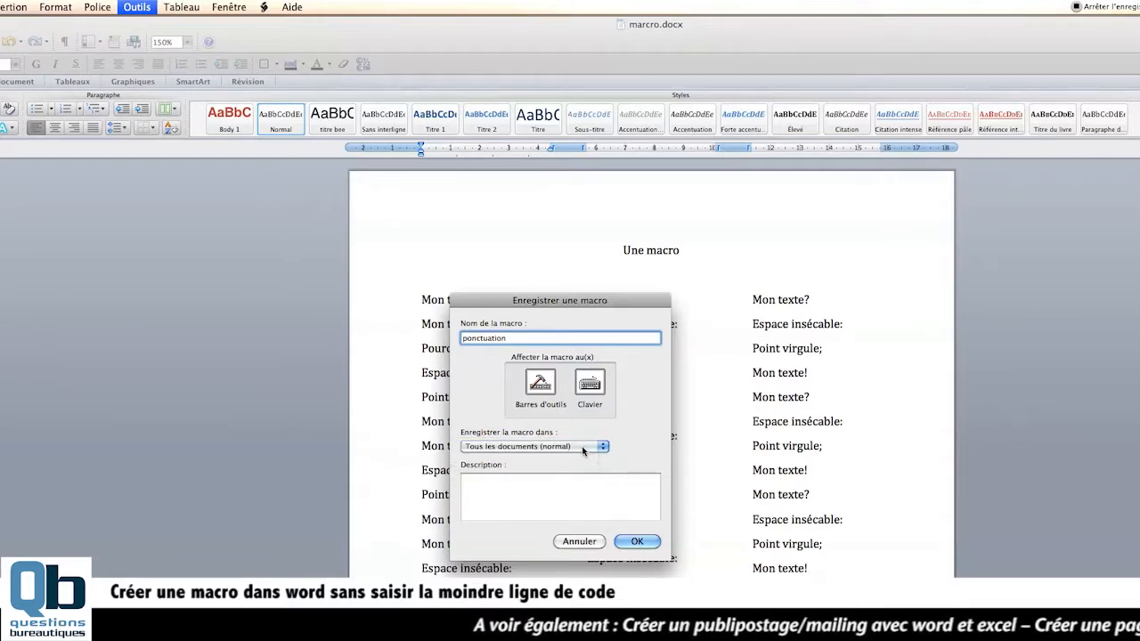
# - Describe the macro as "Insertion espace avant signe de ponctuation" with "; : ! ? %" beneath, and start recording it
pyautogui.click(463, 480)
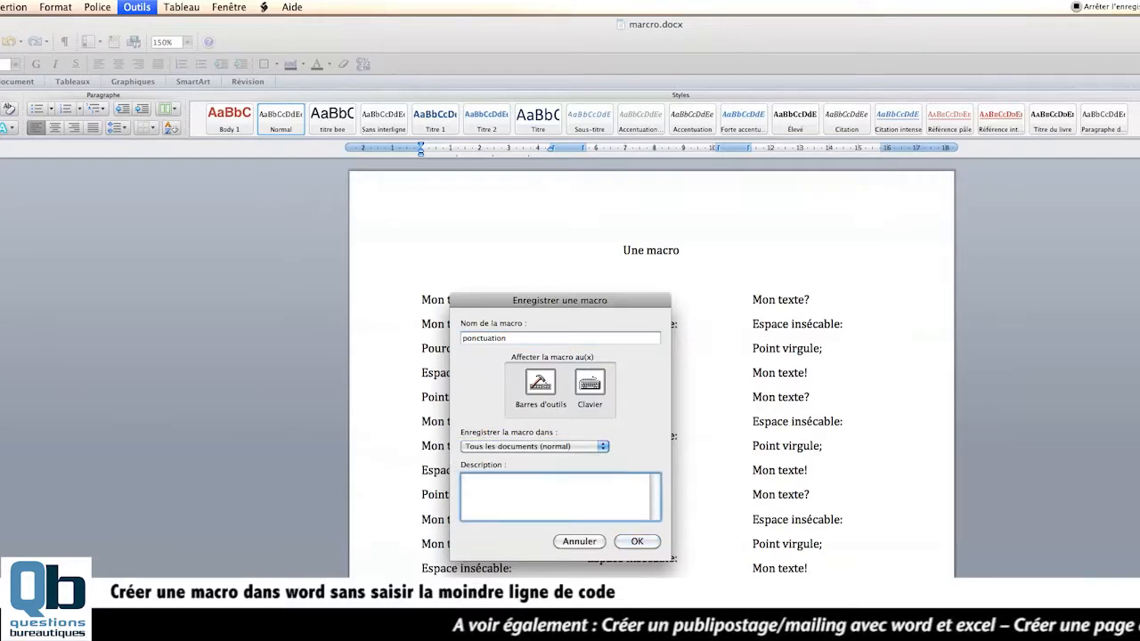
pyautogui.write('d')
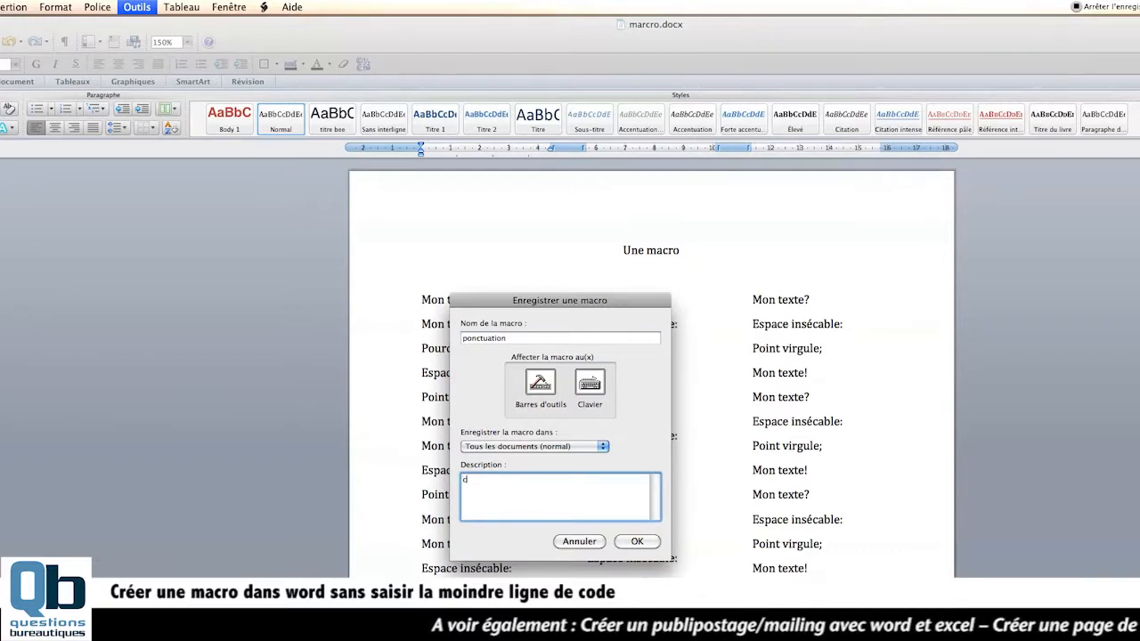
pyautogui.write('nser')
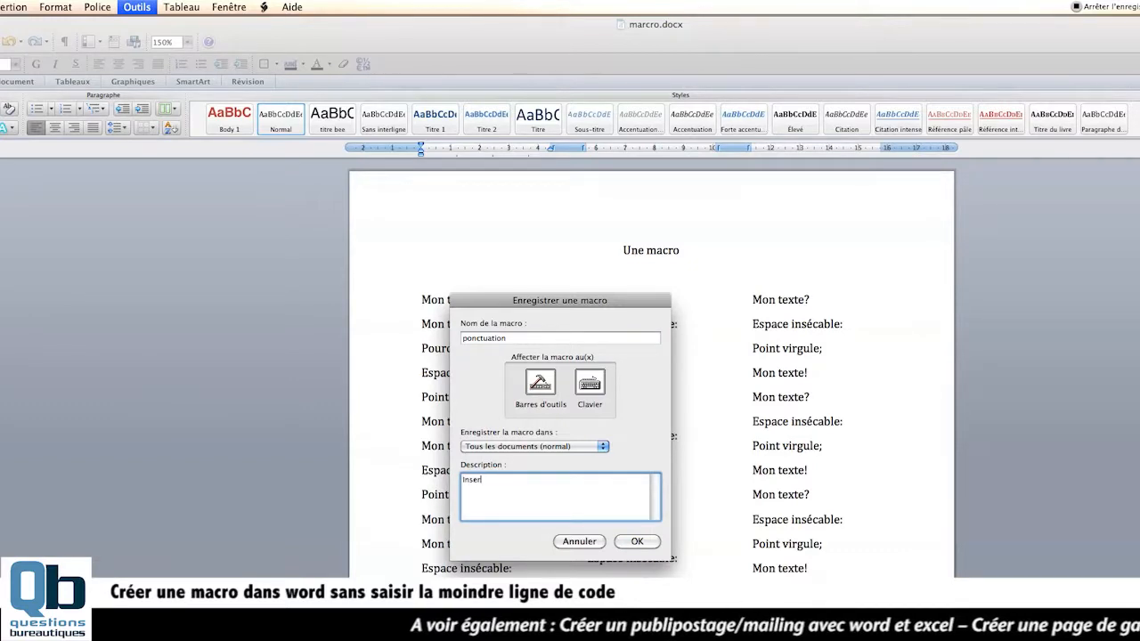
pyautogui.write('tion espace avant signe de ponctuation')
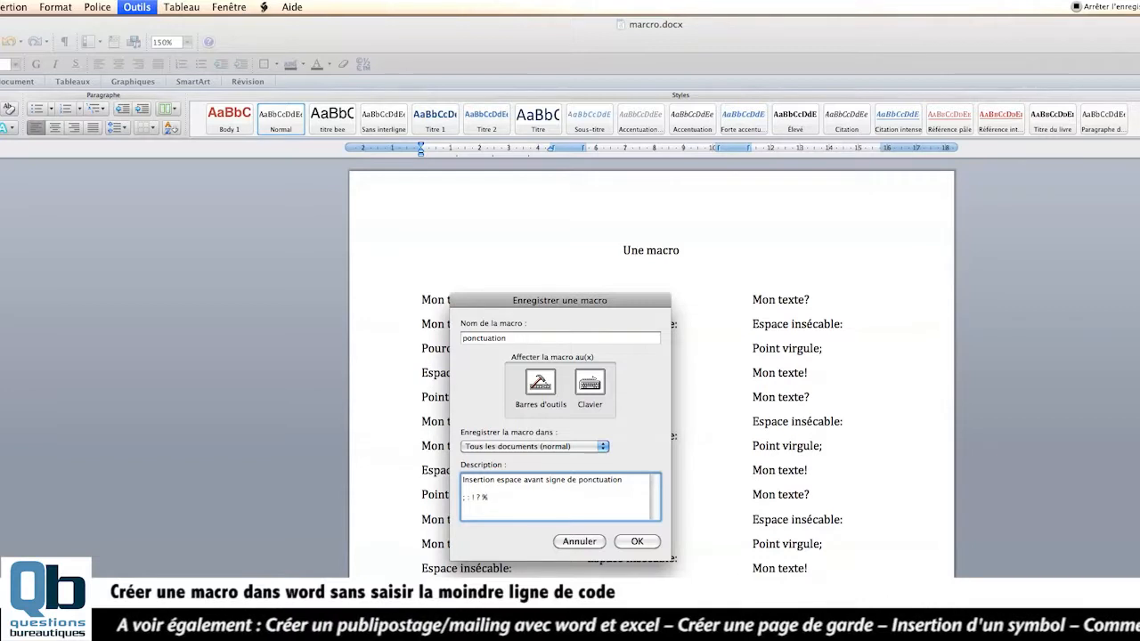
pyautogui.press('Return')
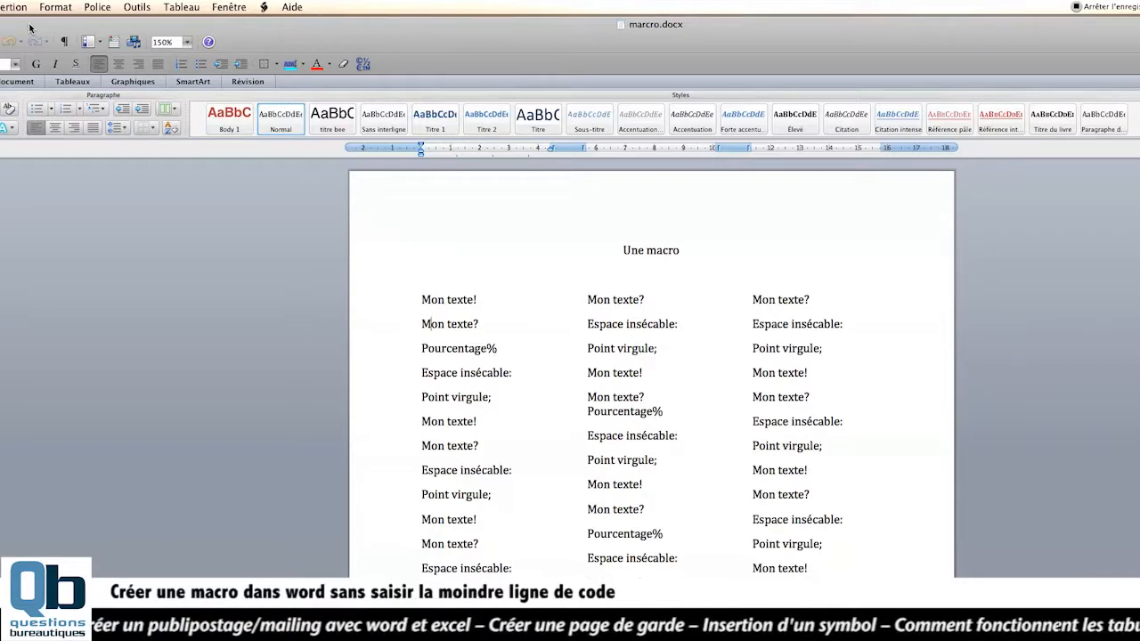
# - Replace every "!" in the document with a space followed by "!" using advanced find and replace
pyautogui.click(96, 7)
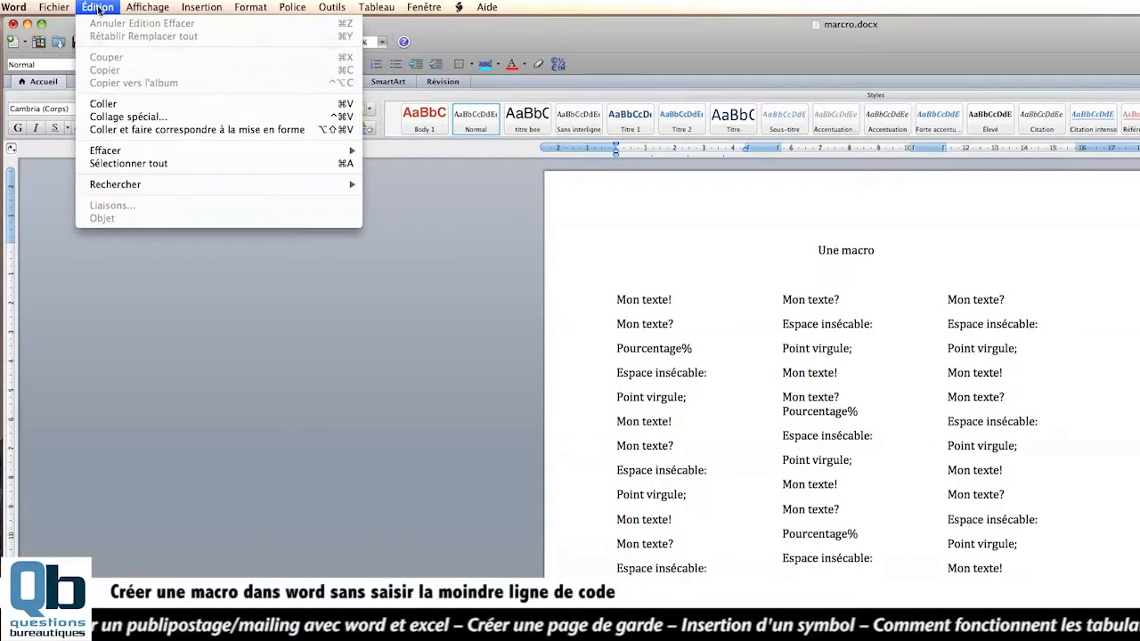
pyautogui.moveTo(145, 184)
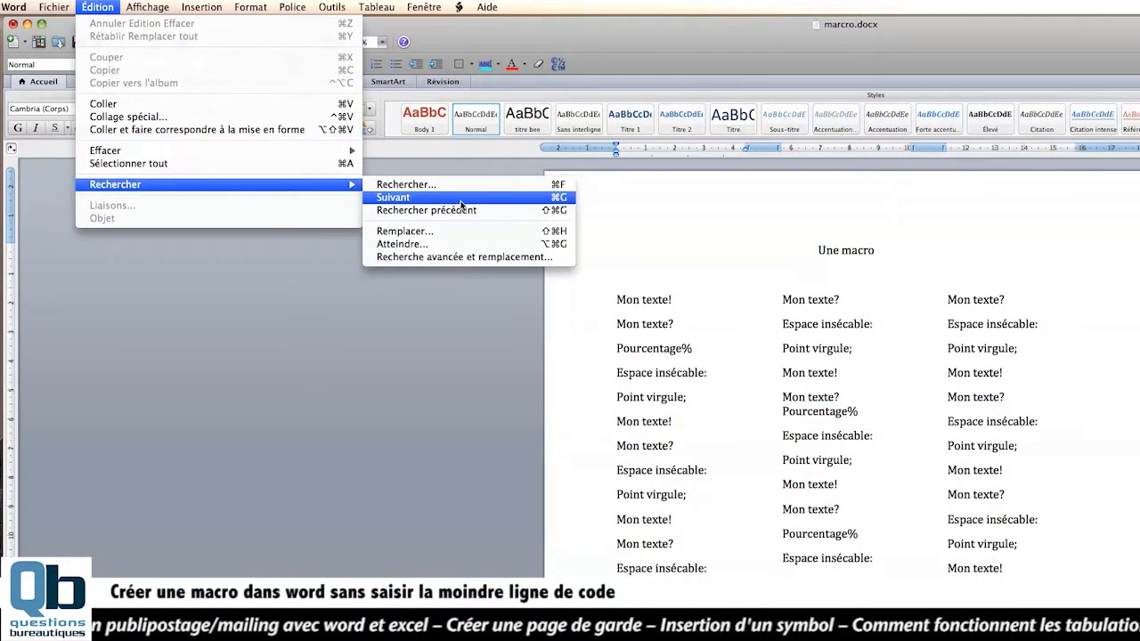
pyautogui.click(400, 258)
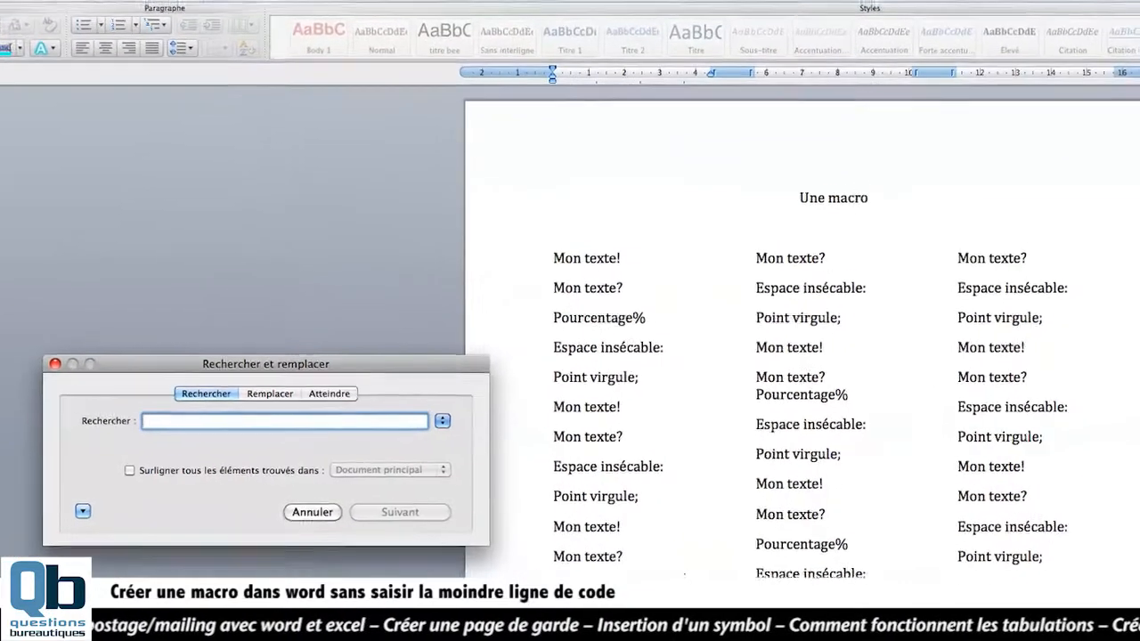
pyautogui.write('!')
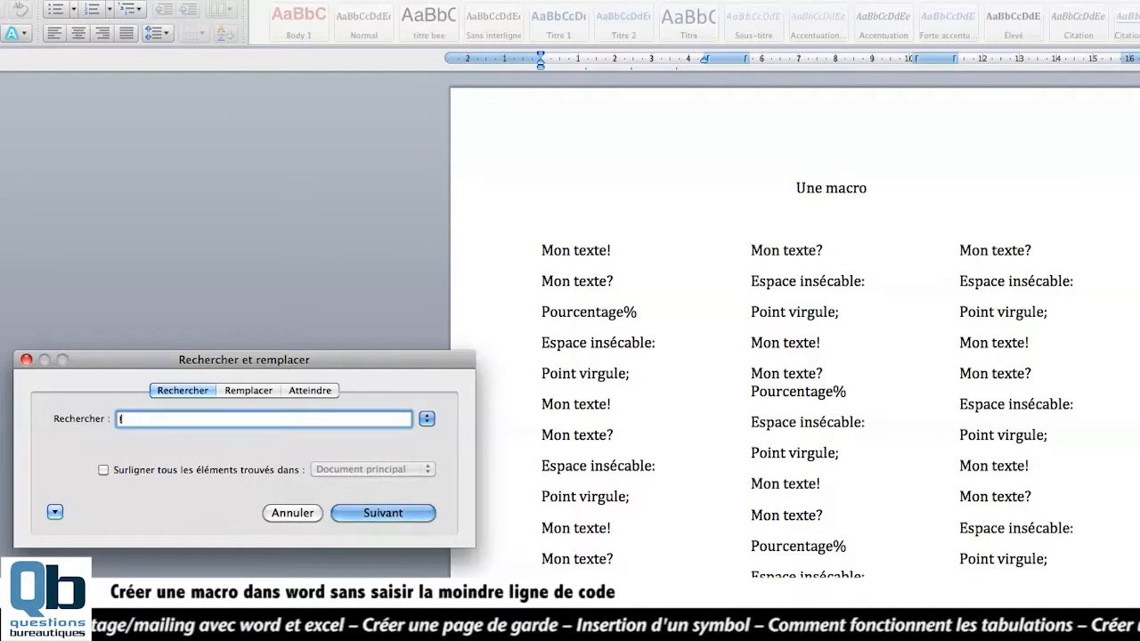
pyautogui.click(249, 390)
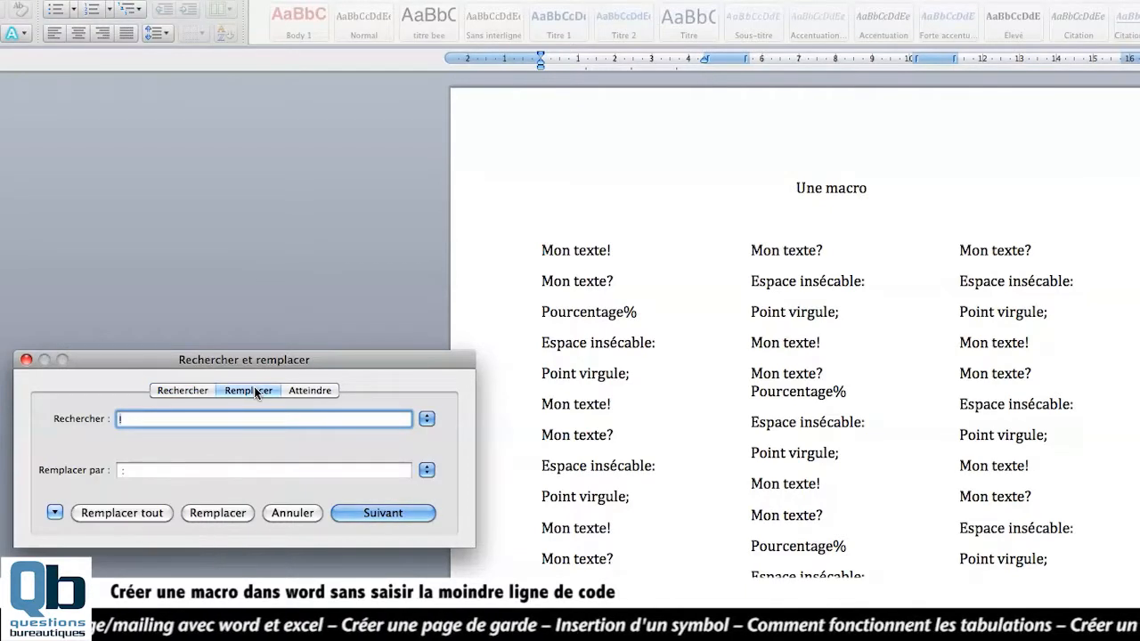
pyautogui.click(264, 470)
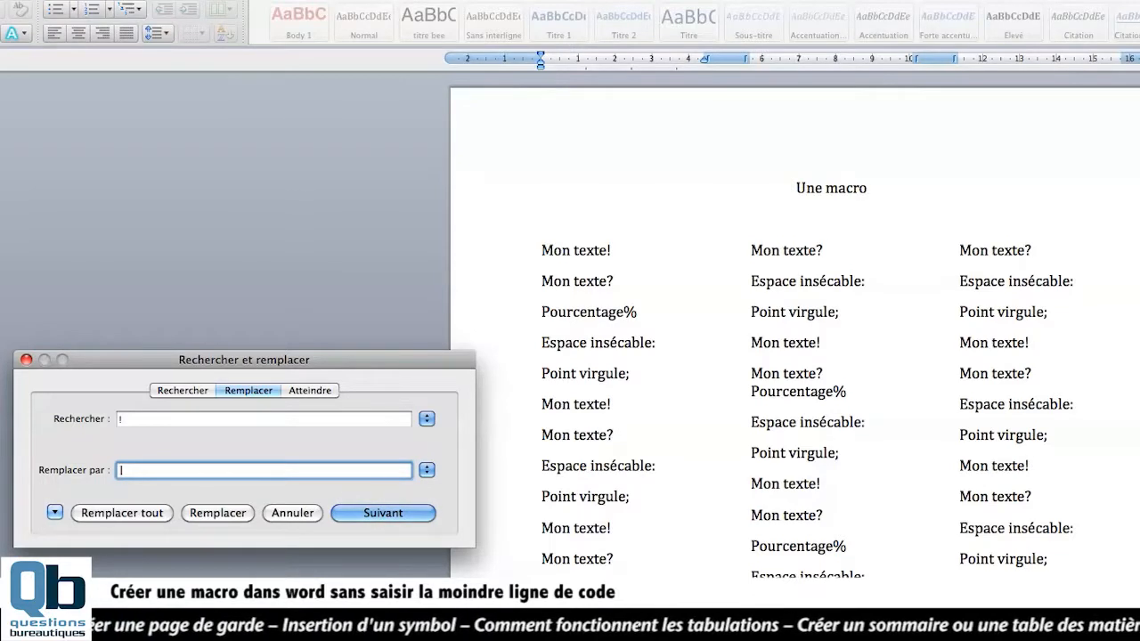
pyautogui.write('!')
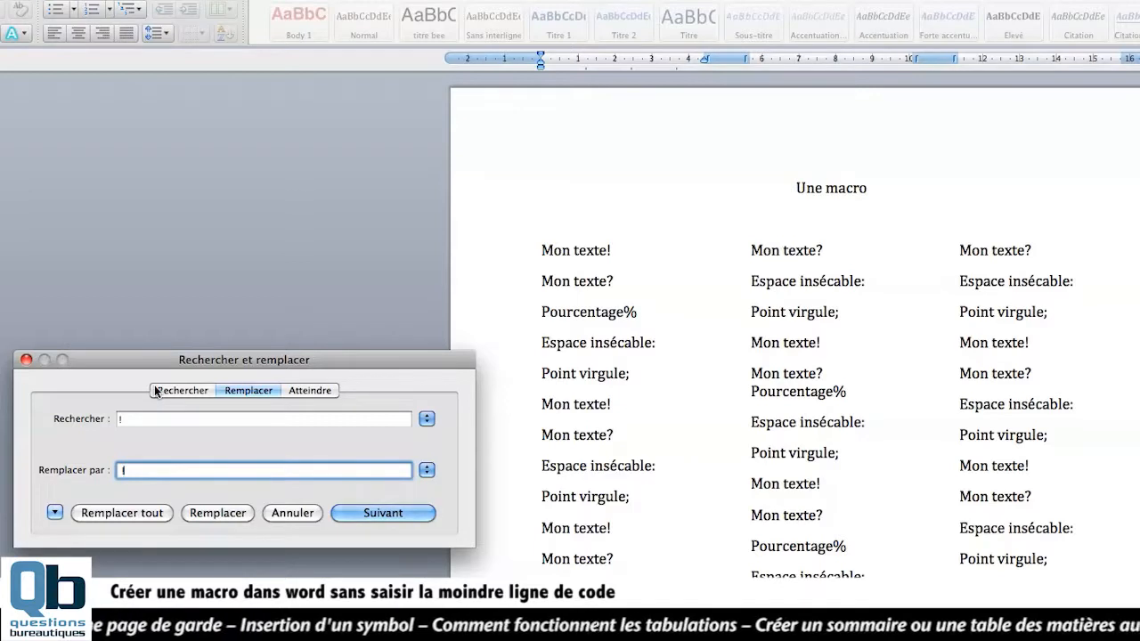
pyautogui.click(90, 515)
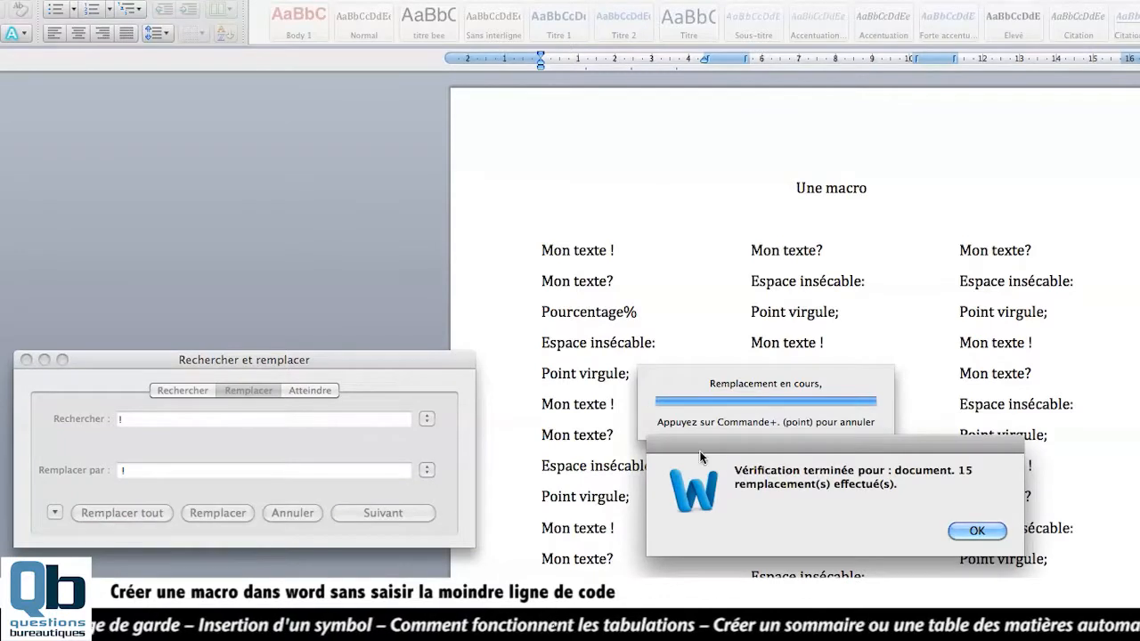
pyautogui.press('Return')
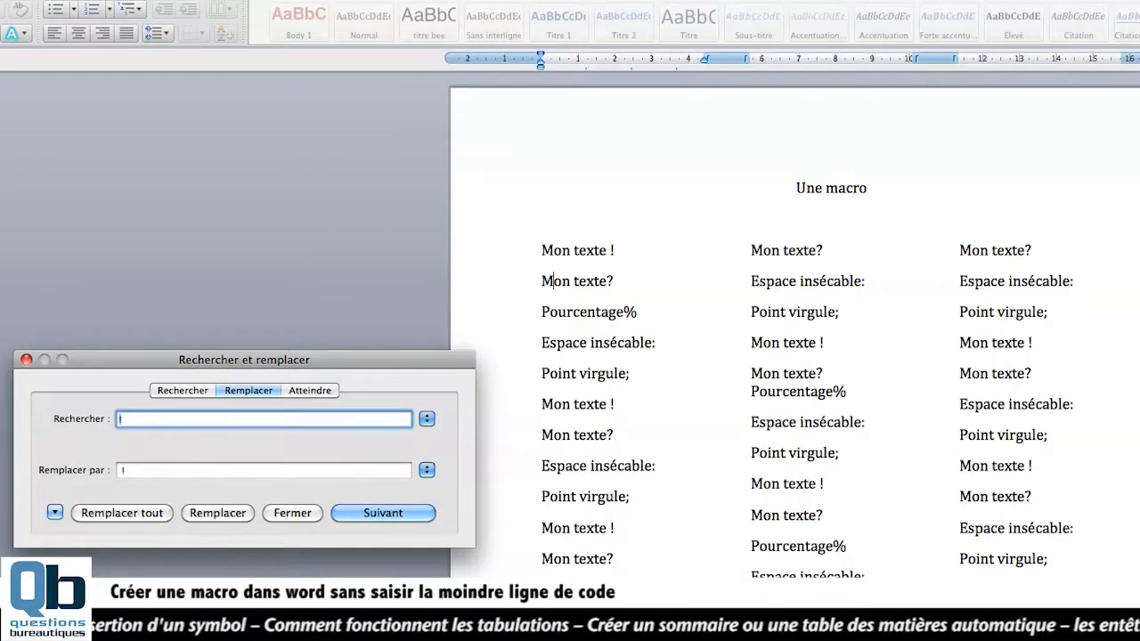
# - Replace every "?" in the document with a space followed by "?"
pyautogui.press('BackSpace')
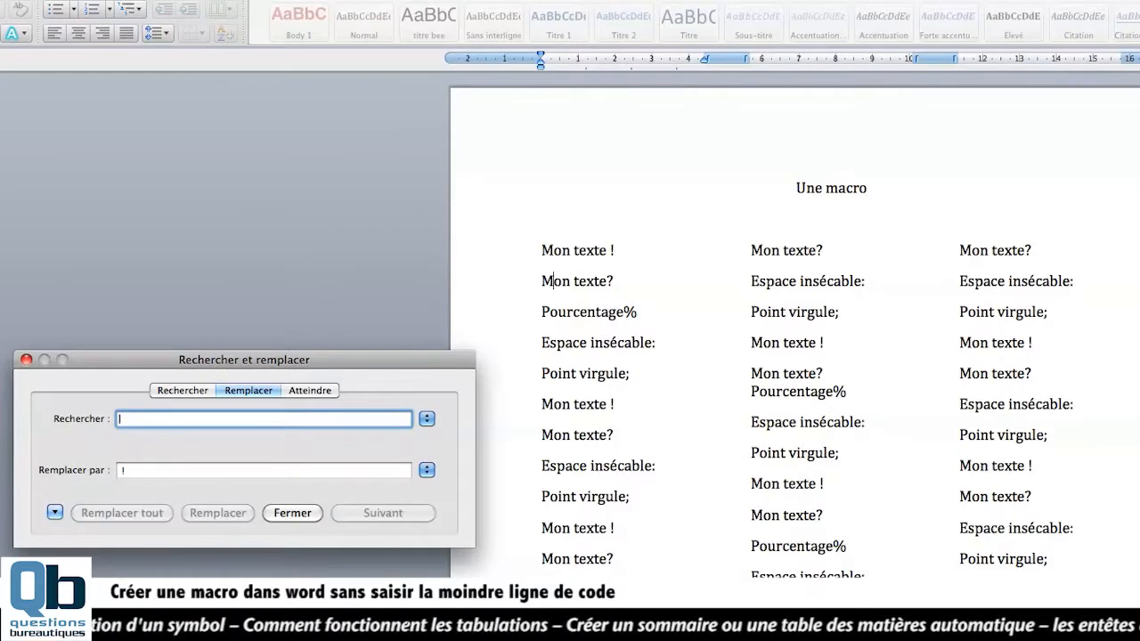
pyautogui.write('?')
pyautogui.click(125, 470)
pyautogui.press('BackSpace')
pyautogui.write('?')
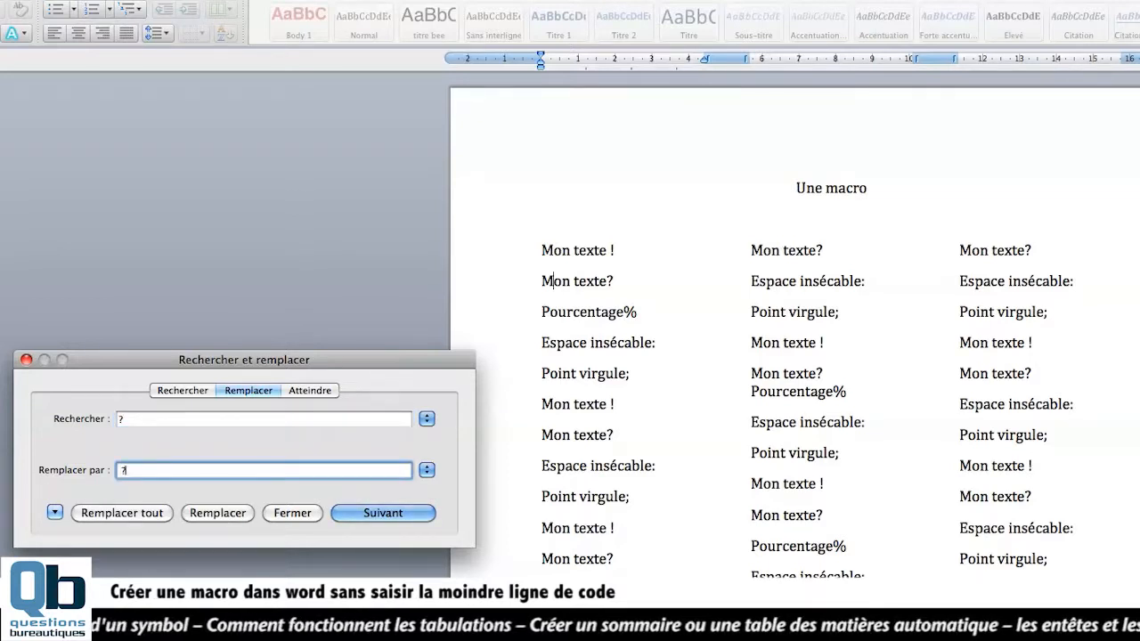
pyautogui.click(135, 515)
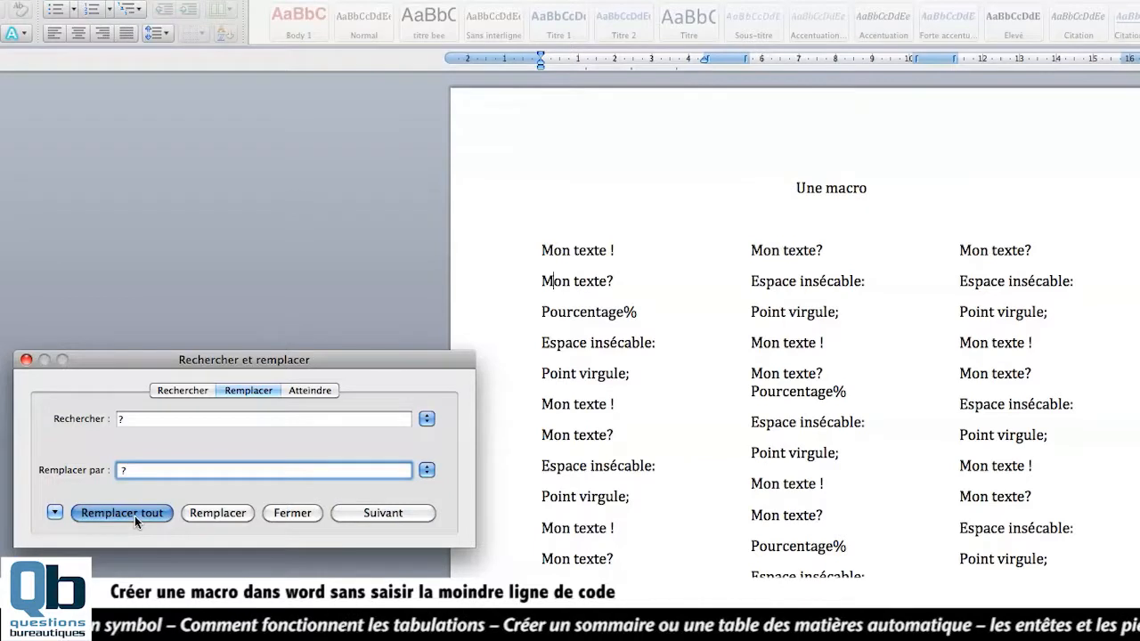
pyautogui.click(974, 531)
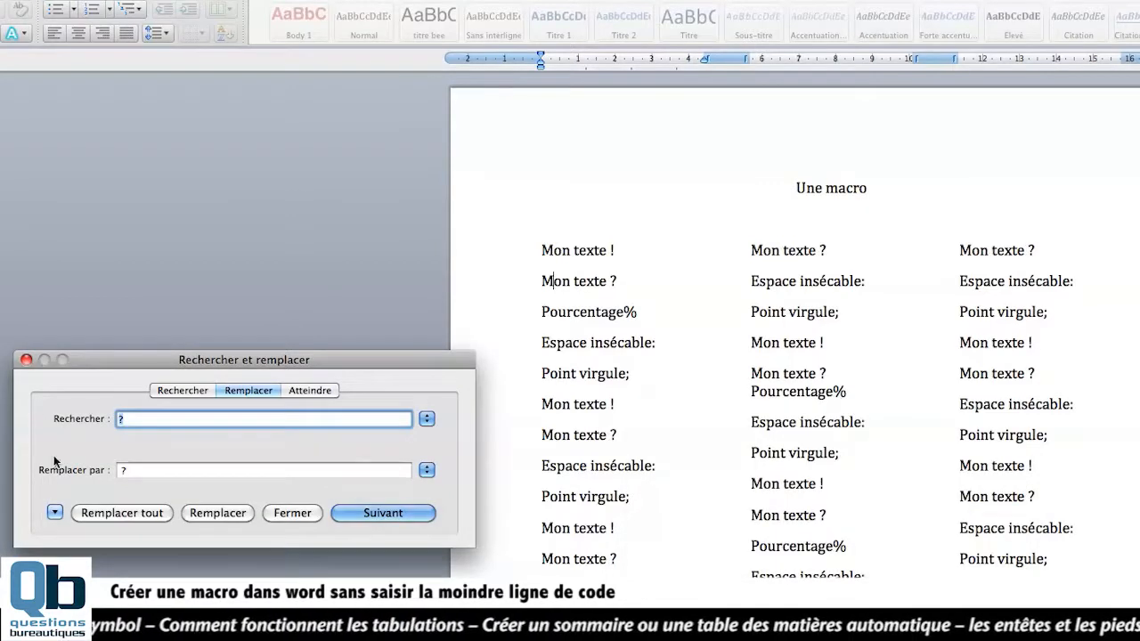
# - Replace every "%" in the document with a space followed by "%"
pyautogui.press('BackSpace')
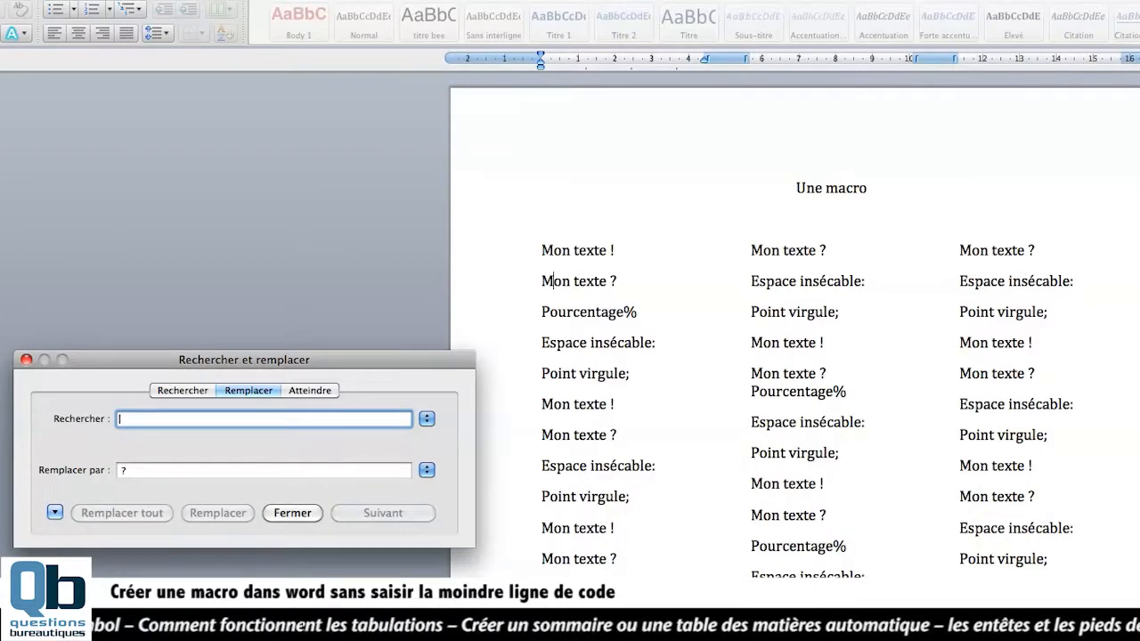
pyautogui.write('%')
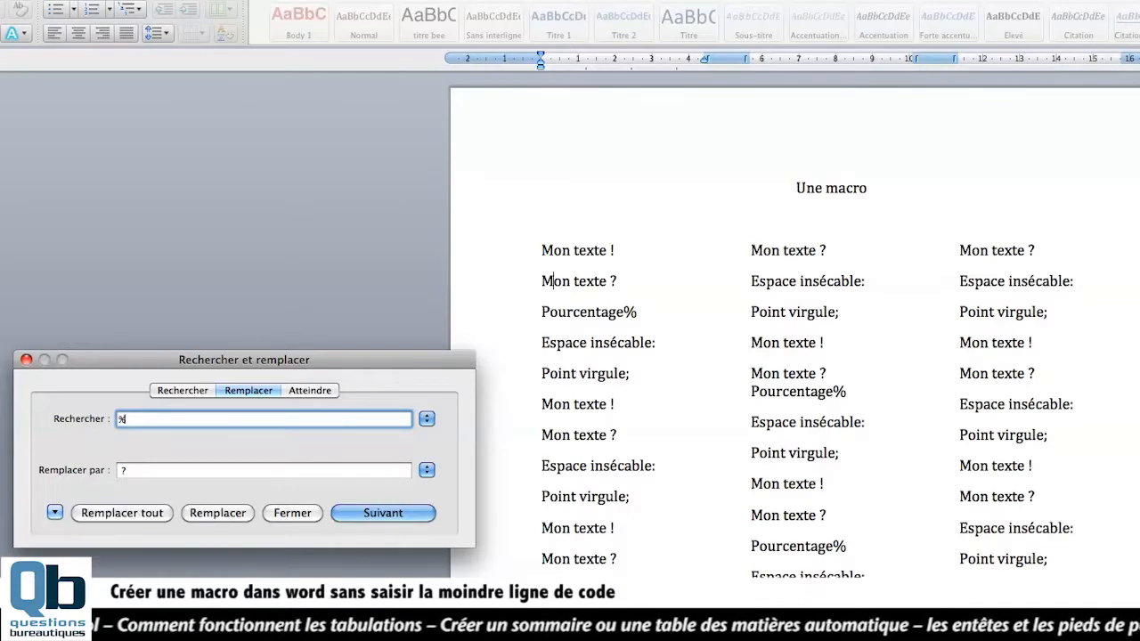
pyautogui.click(119, 470)
pyautogui.press('BackSpace')
pyautogui.write('%')
pyautogui.click(92, 513)
pyautogui.press('Return')
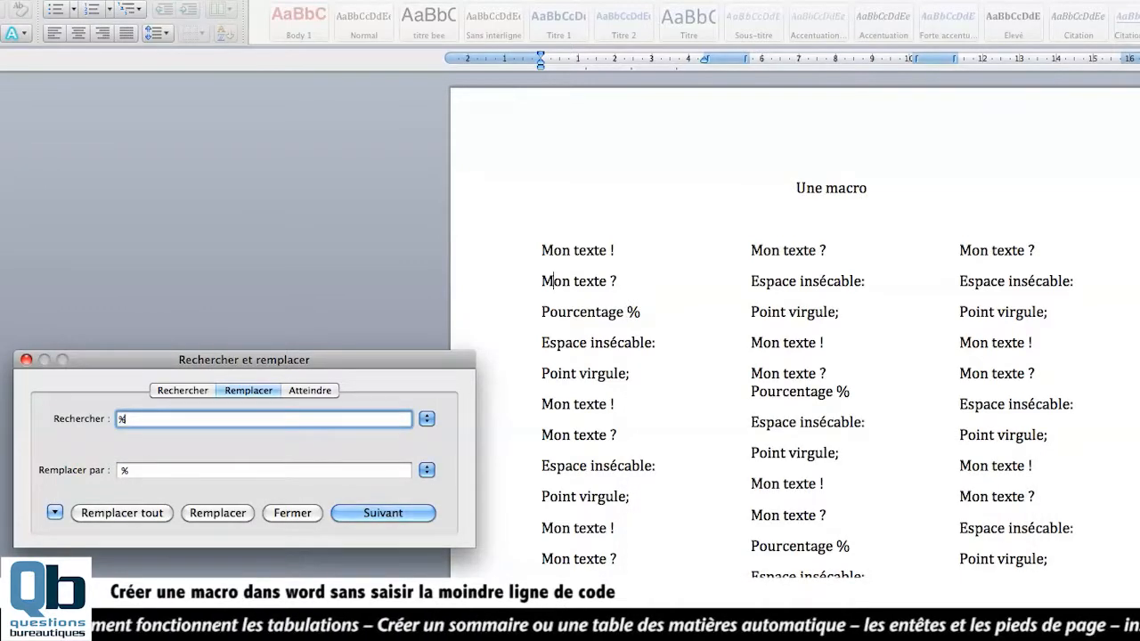
# - Replace every ";" in the document with a space followed by ";"
pyautogui.press('BackSpace')
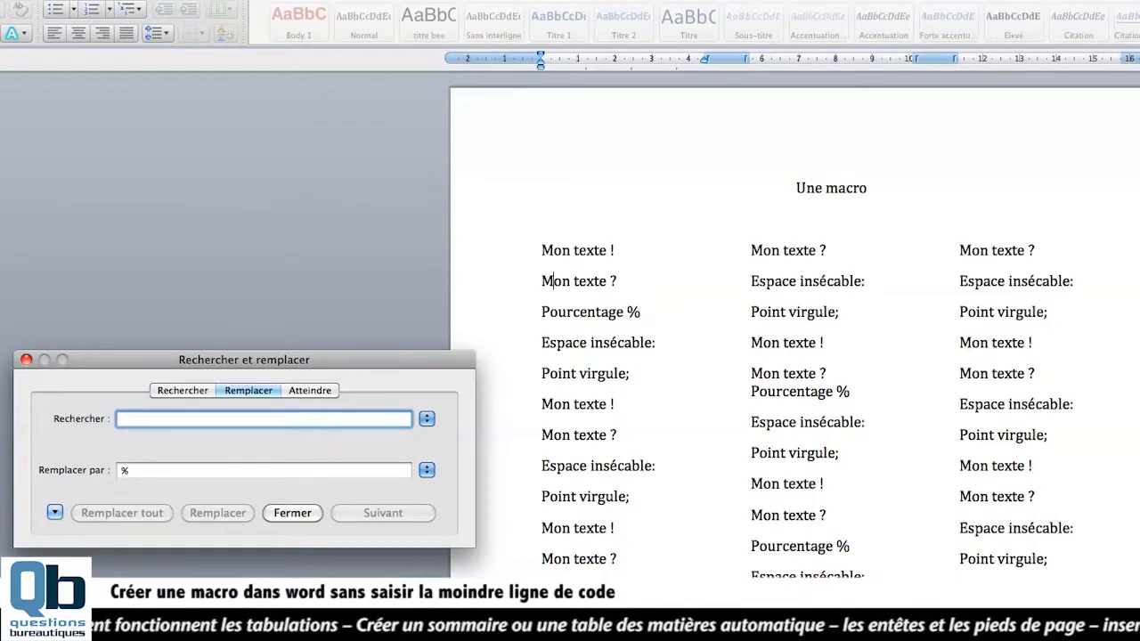
pyautogui.write(';')
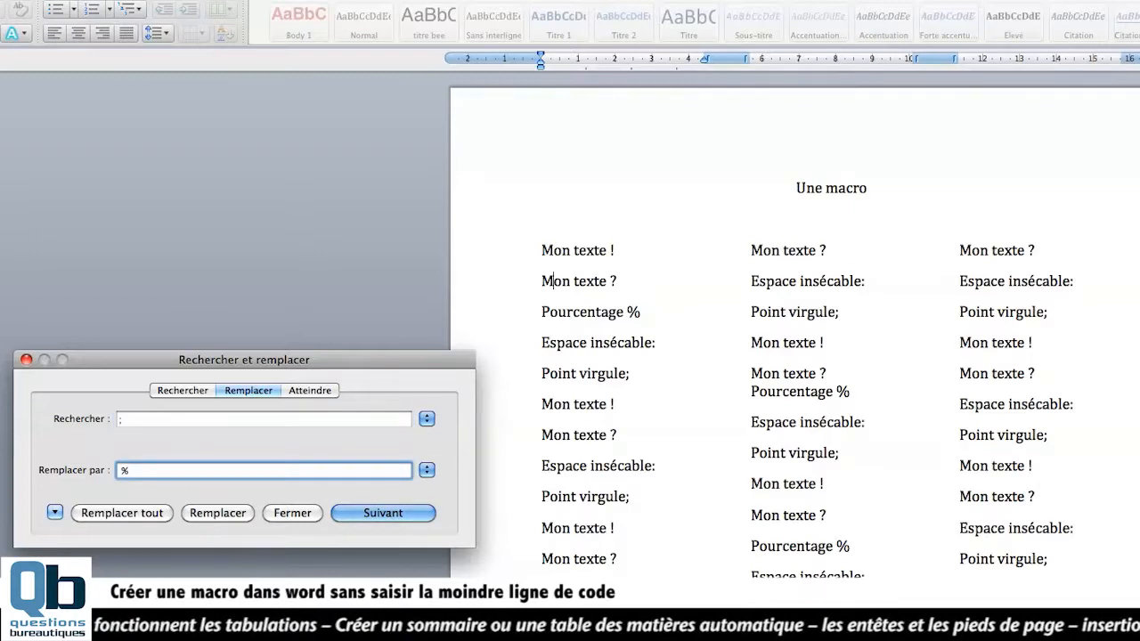
pyautogui.click(120, 516)
pyautogui.click(968, 532)
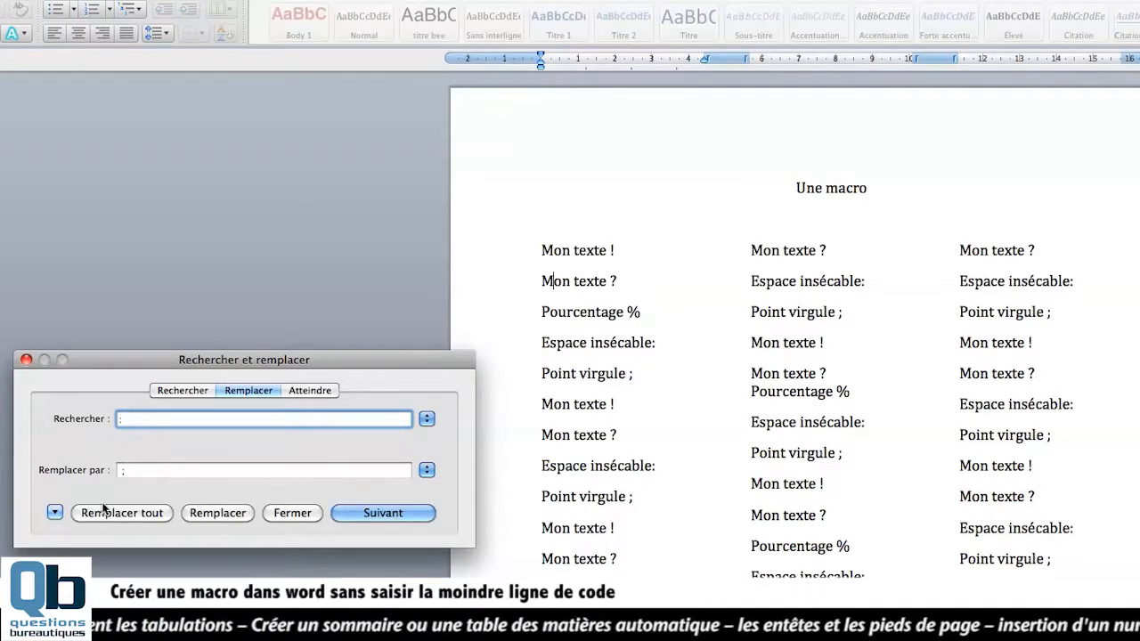
# - Replace every ":" in the document with a space followed by ":" and close the find and replace dialog
pyautogui.press('Tab')
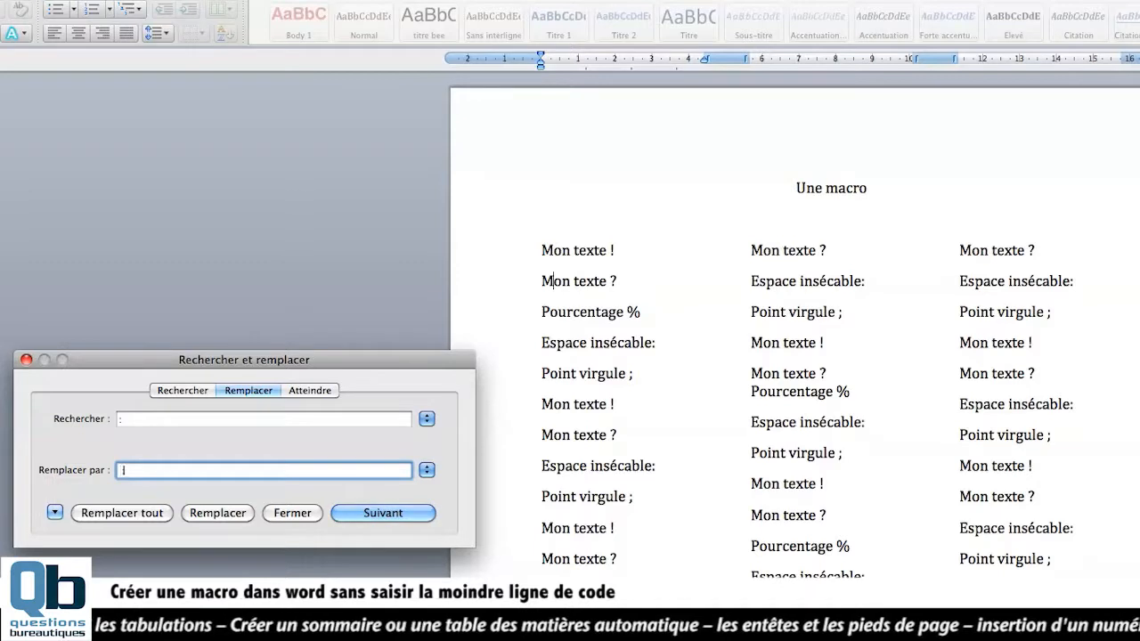
pyautogui.click(133, 515)
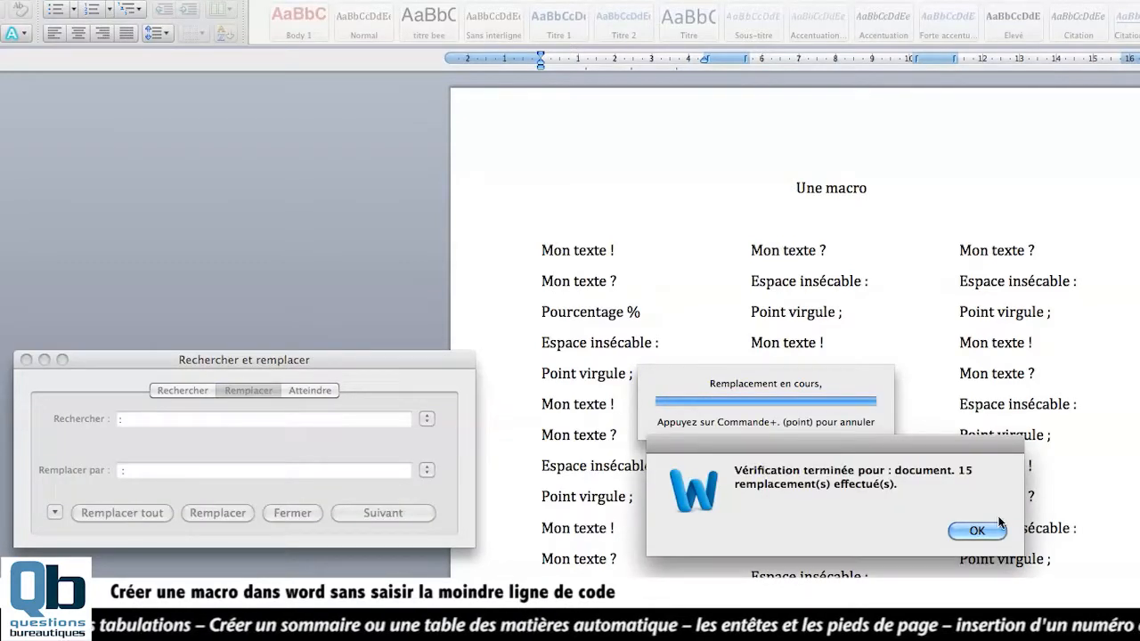
pyautogui.click(997, 527)
pyautogui.click(294, 513)
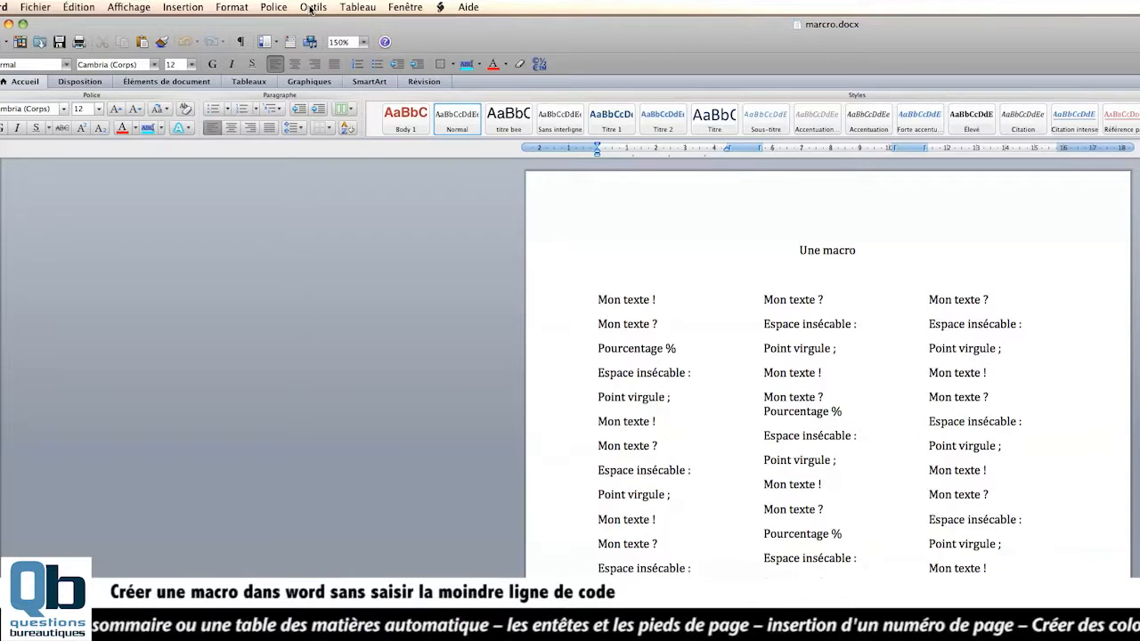
# - Stop recording the ponctuation macro
pyautogui.click(314, 8)
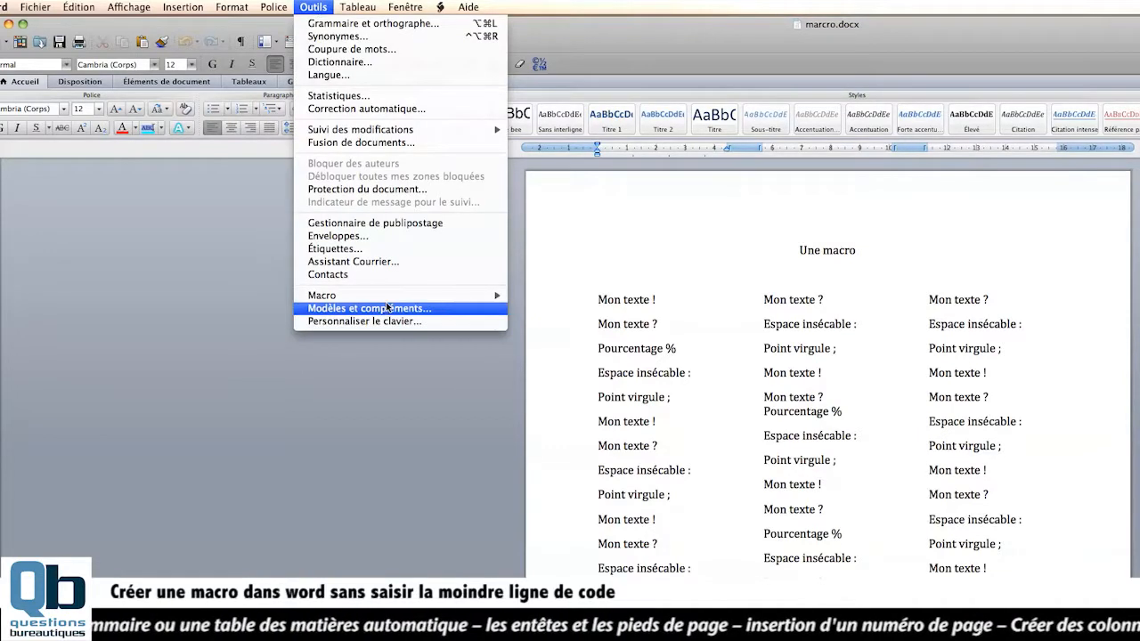
pyautogui.moveTo(488, 298)
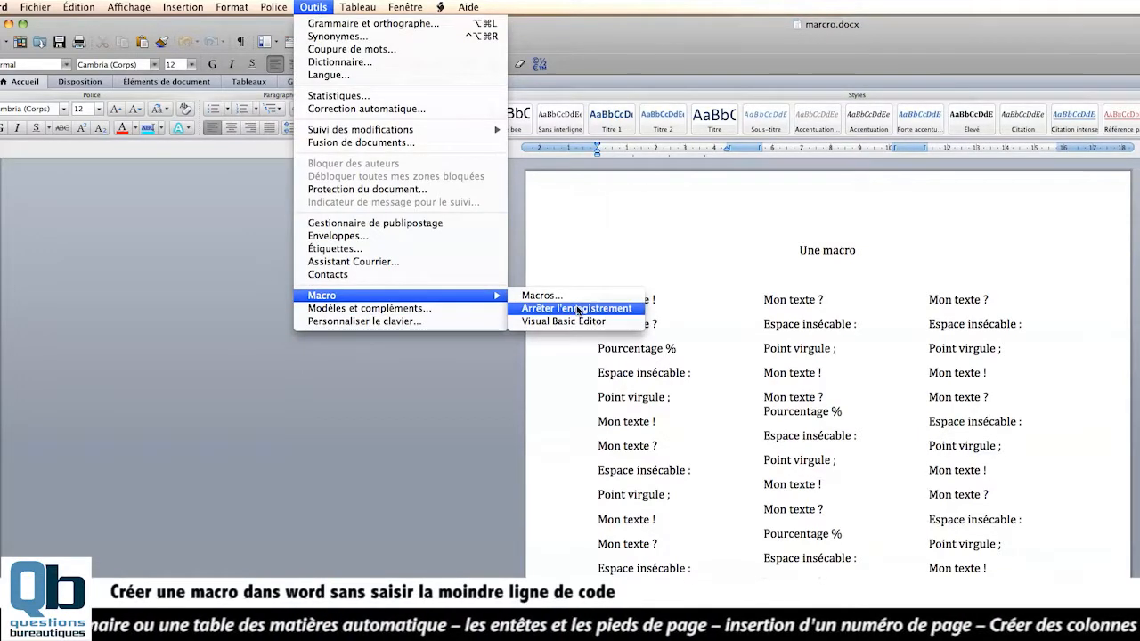
pyautogui.click(637, 310)
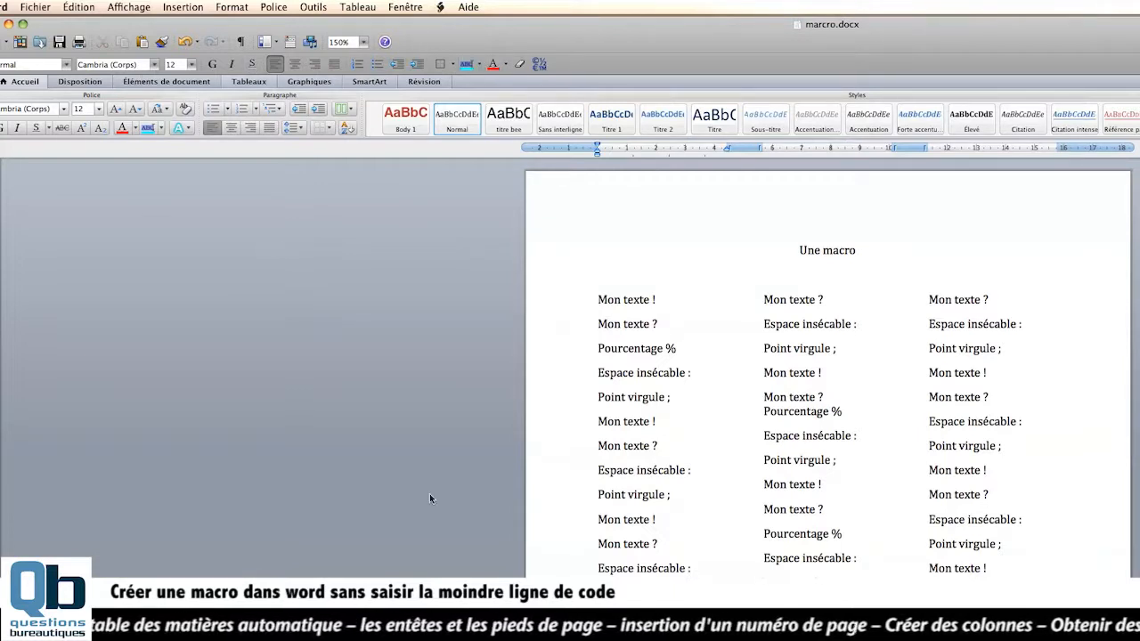
# - Open the recorded ponctuation macro's code for editing from the list of macros
pyautogui.click(314, 7)
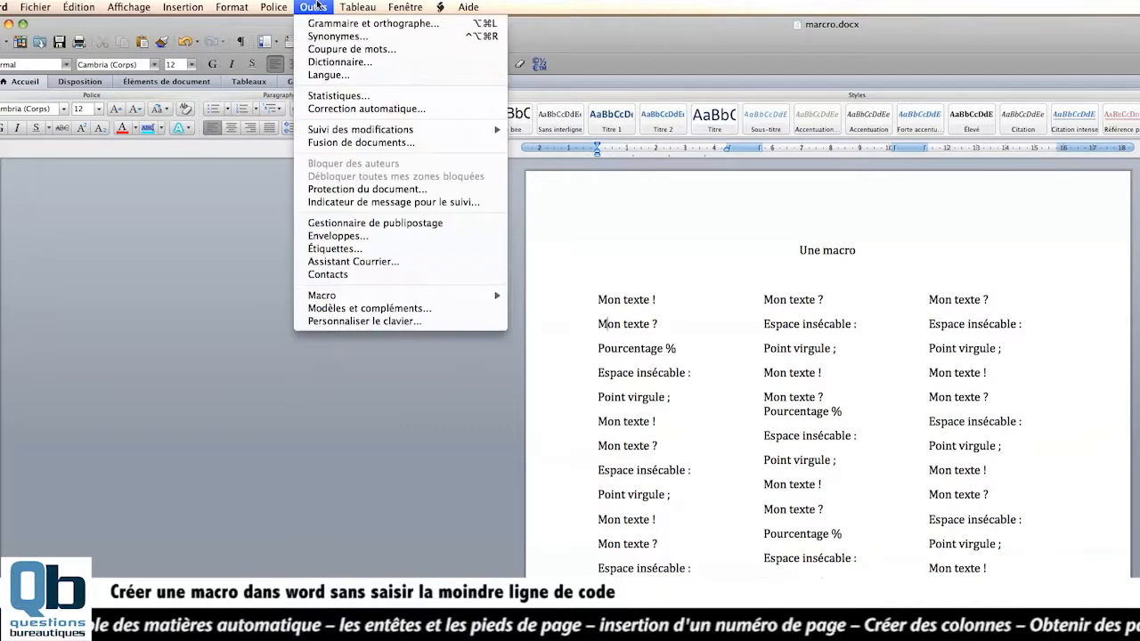
pyautogui.moveTo(391, 298)
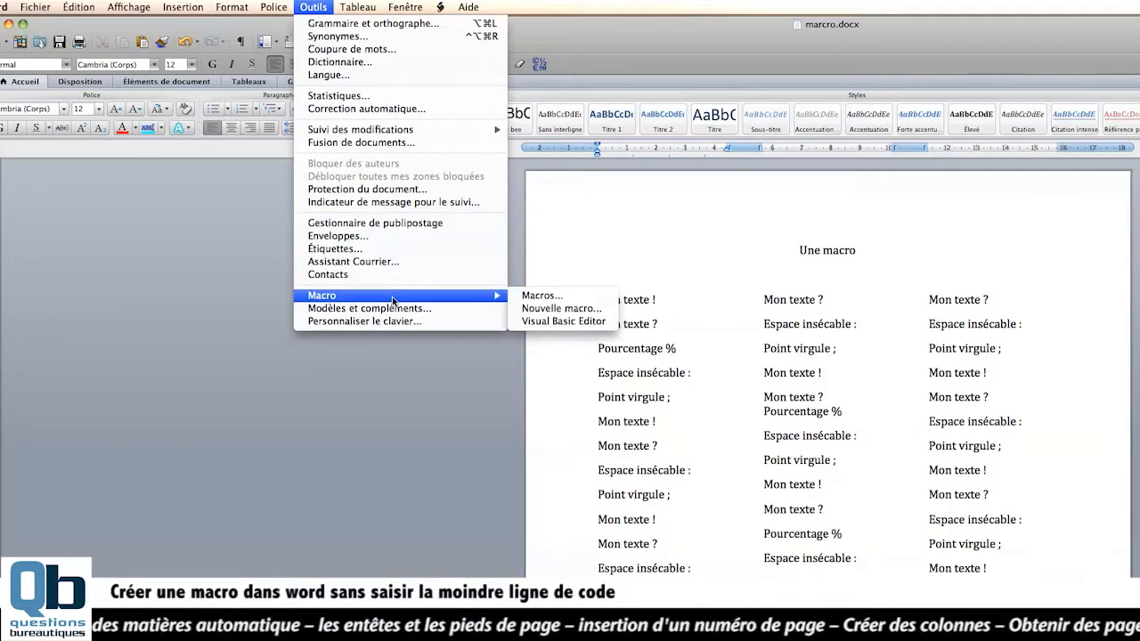
pyautogui.click(572, 300)
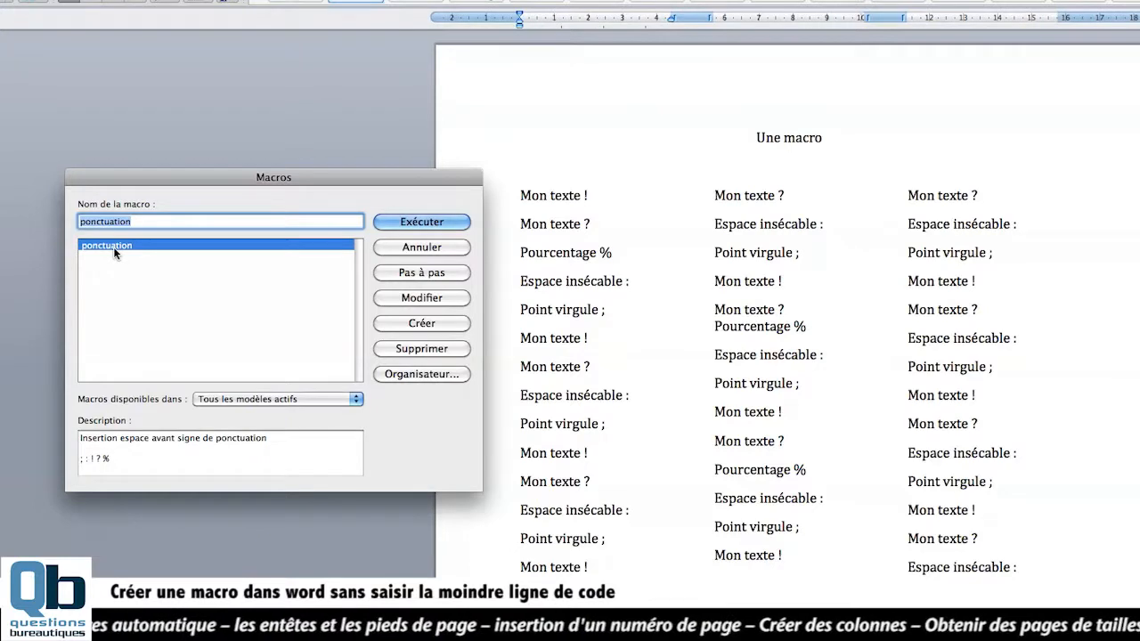
pyautogui.press('Tab')
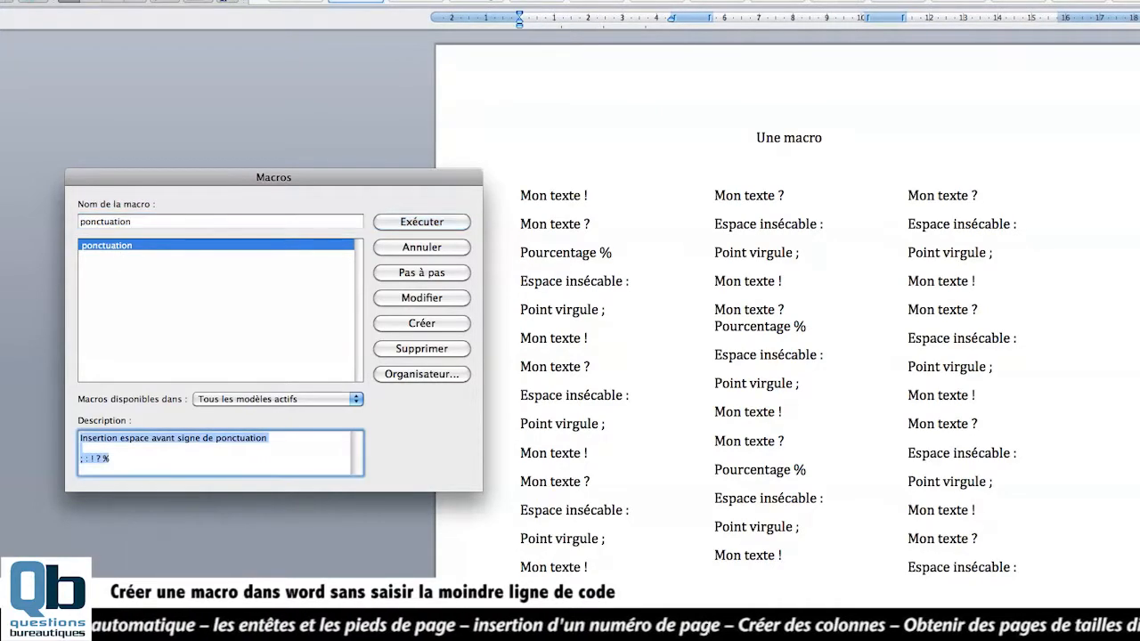
pyautogui.click(441, 296)
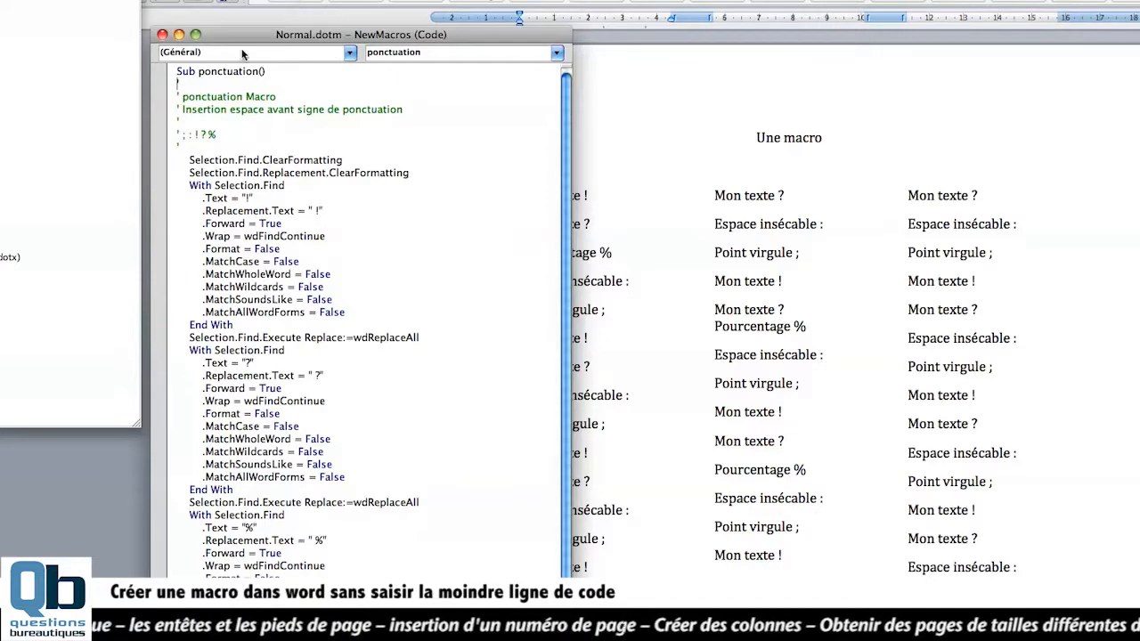
# - Examine the ponctuation procedure's code, comparing the search and replacement text of each punctuation mark, and close the code window
pyautogui.click(352, 51)
pyautogui.click(351, 50)
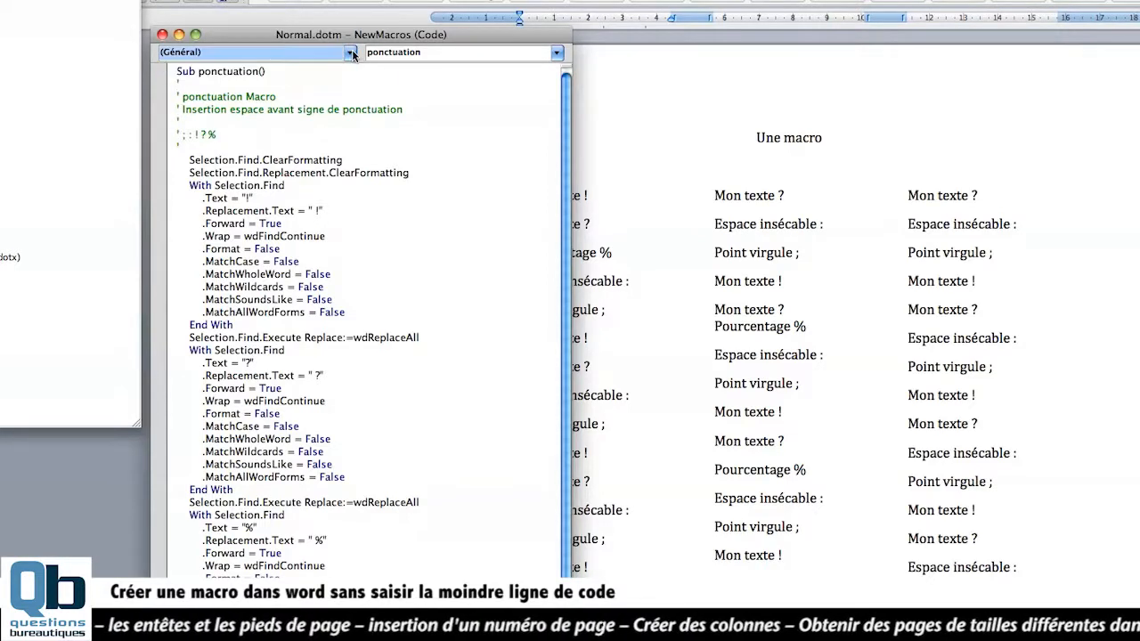
pyautogui.click(556, 54)
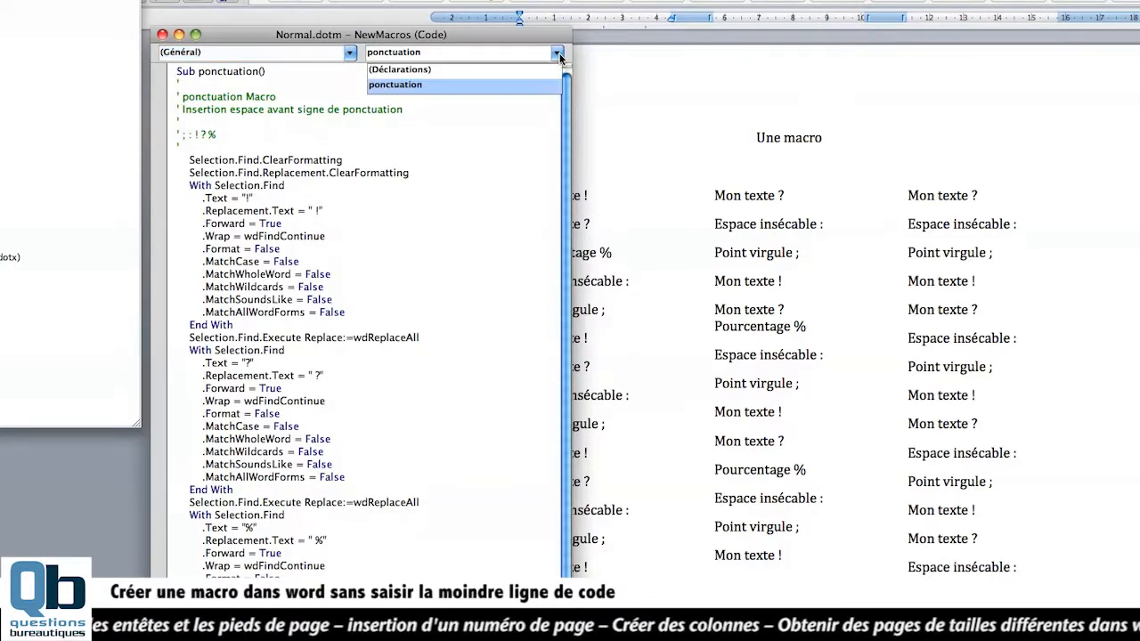
pyautogui.click(394, 85)
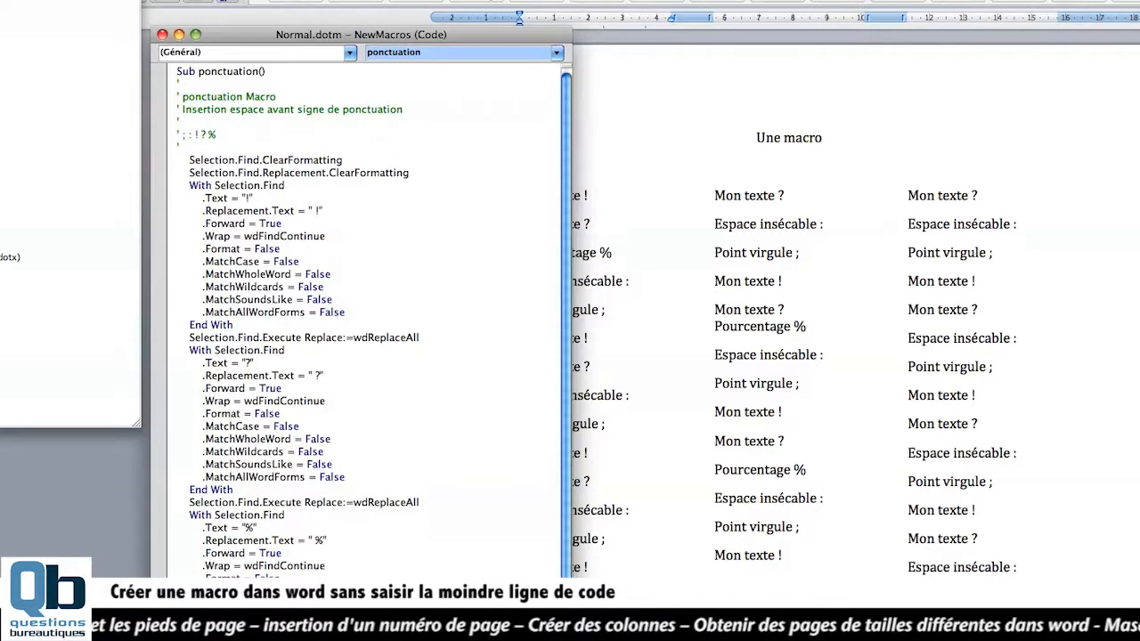
pyautogui.moveTo(185, 96); pyautogui.dragTo(321, 375)
pyautogui.click(370, 172)
pyautogui.click(319, 375)
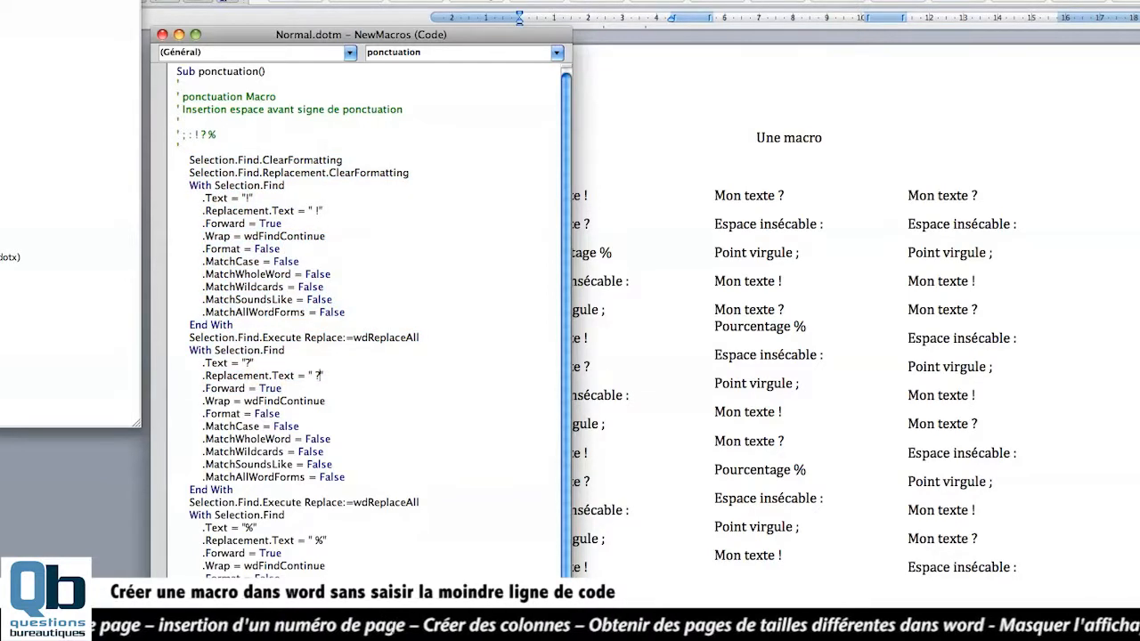
pyautogui.doubleClick(318, 375)
pyautogui.click(250, 362)
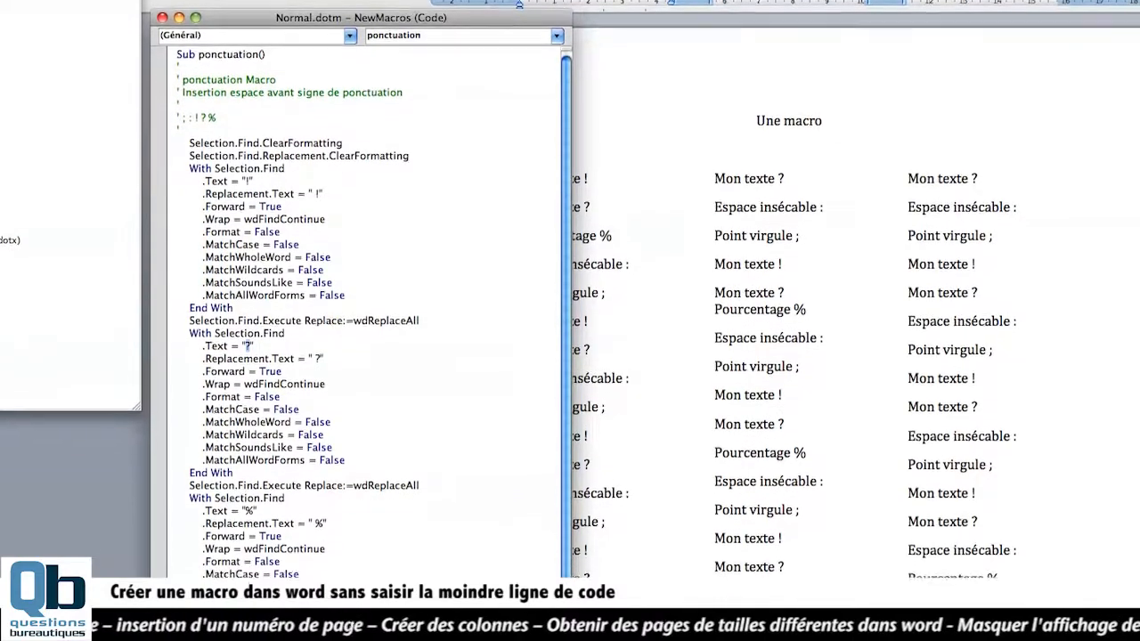
pyautogui.doubleClick(320, 541)
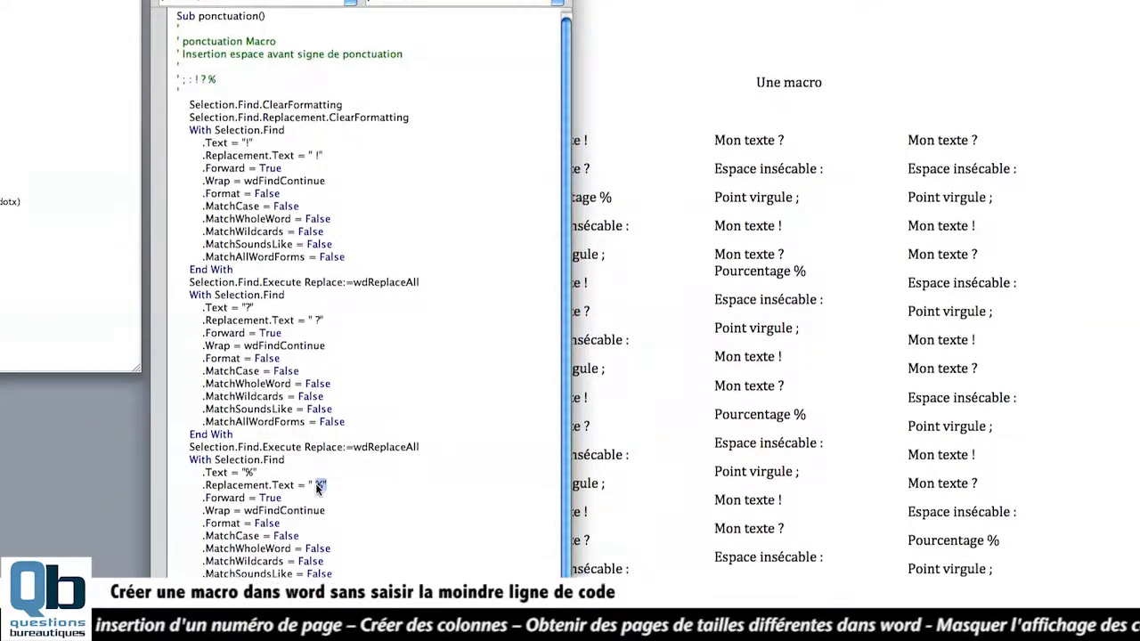
pyautogui.press('Down')
pyautogui.doubleClick(319, 466)
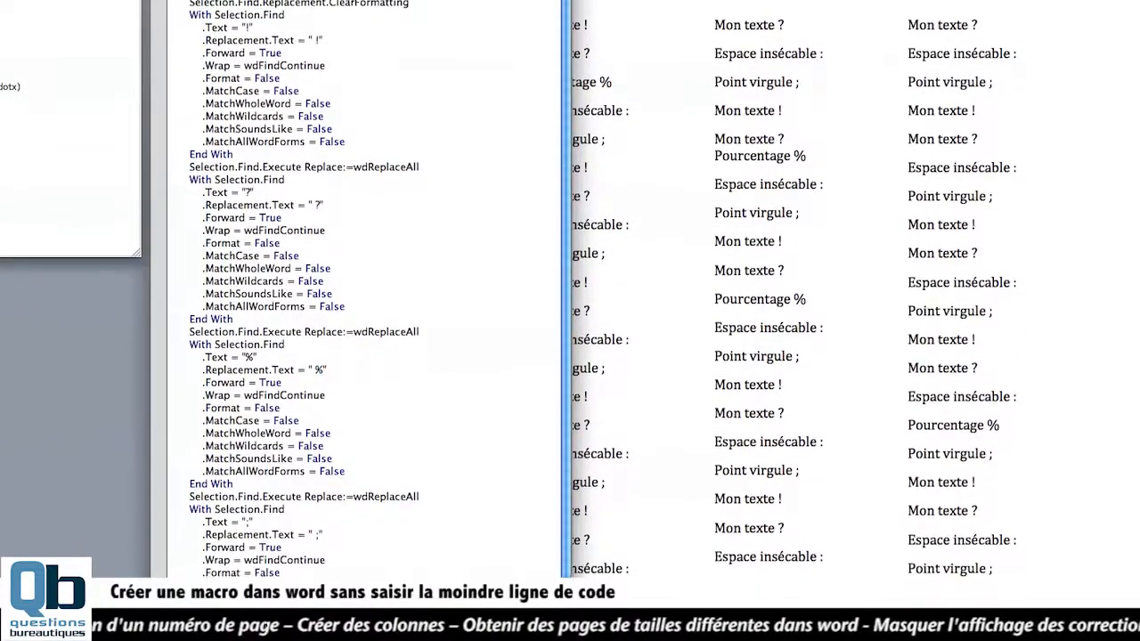
pyautogui.doubleClick(317, 552)
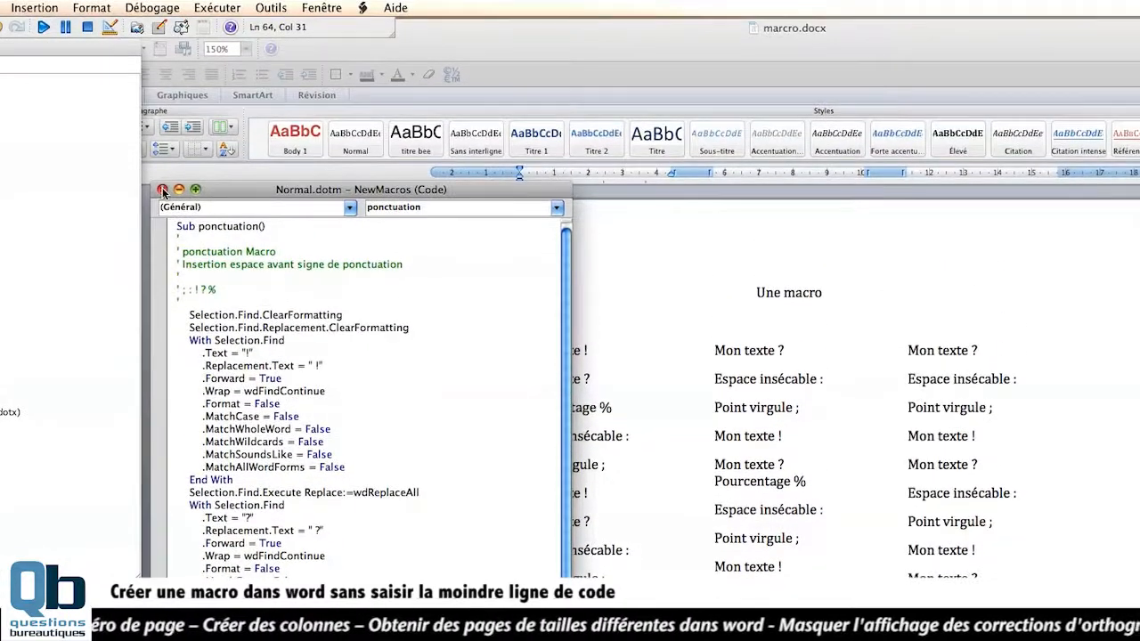
pyautogui.click(162, 190)
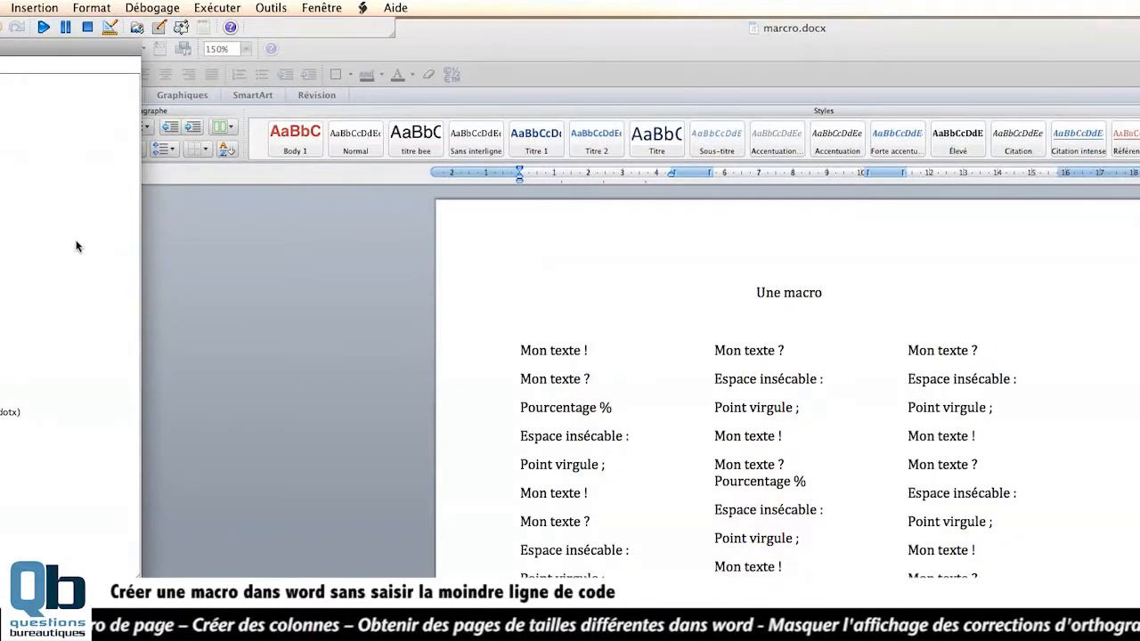
# - Return to the Word document, create a new blank document and paste the copied sample text without spaces before the punctuation
pyautogui.click(336, 307)
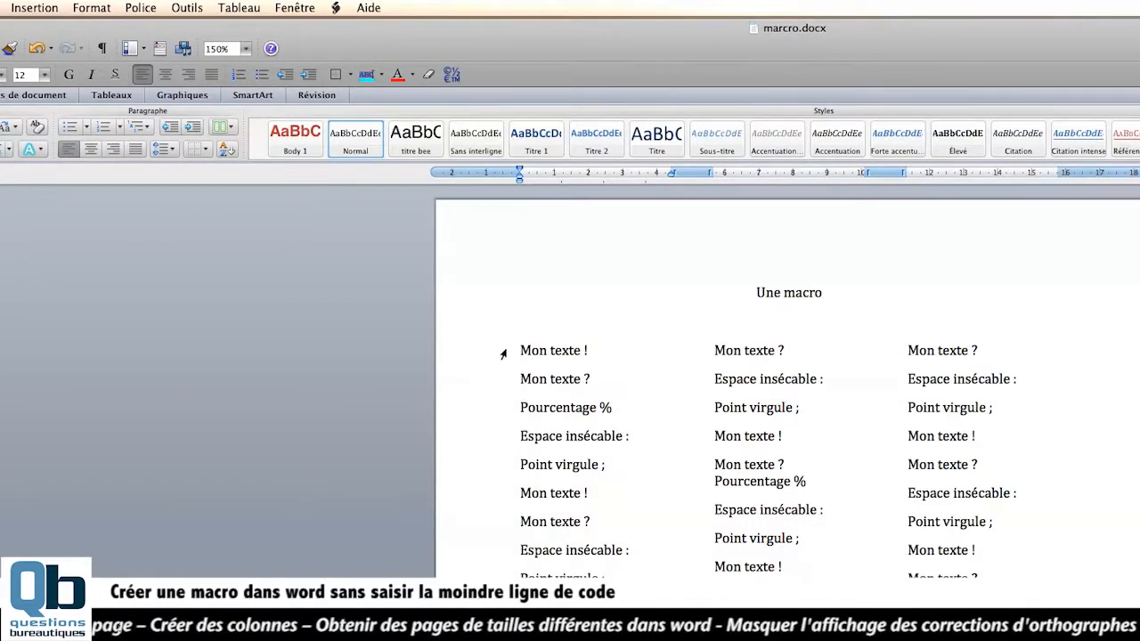
pyautogui.press('super+n')
pyautogui.press('super+v')
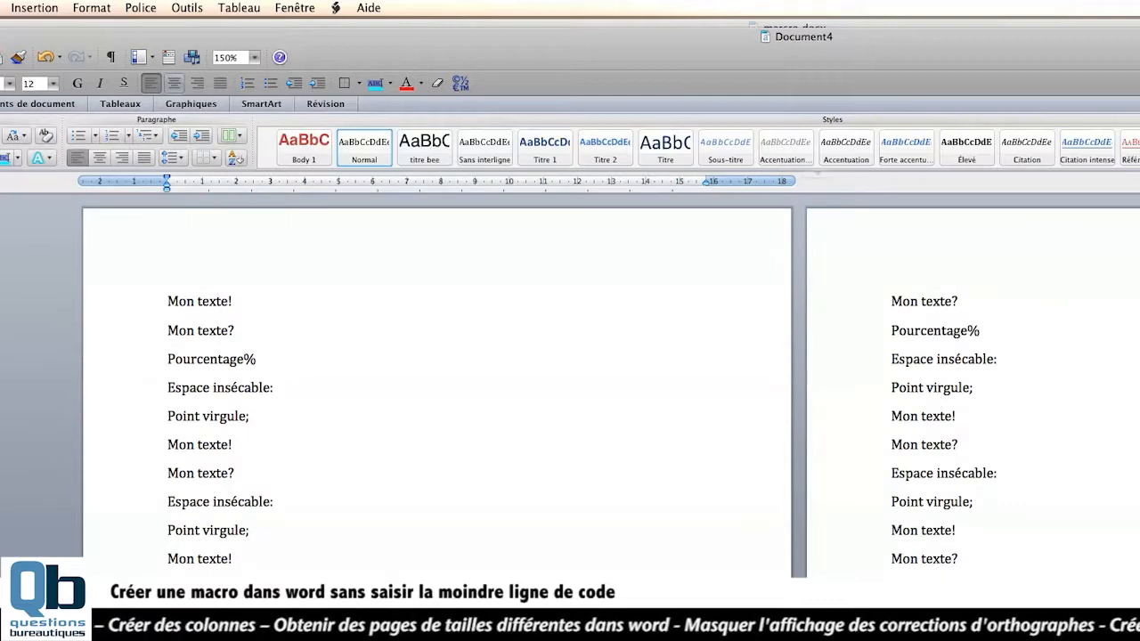
# - Run the ponctuation macro on the new document and select its first line to check the spacing
pyautogui.click(174, 7)
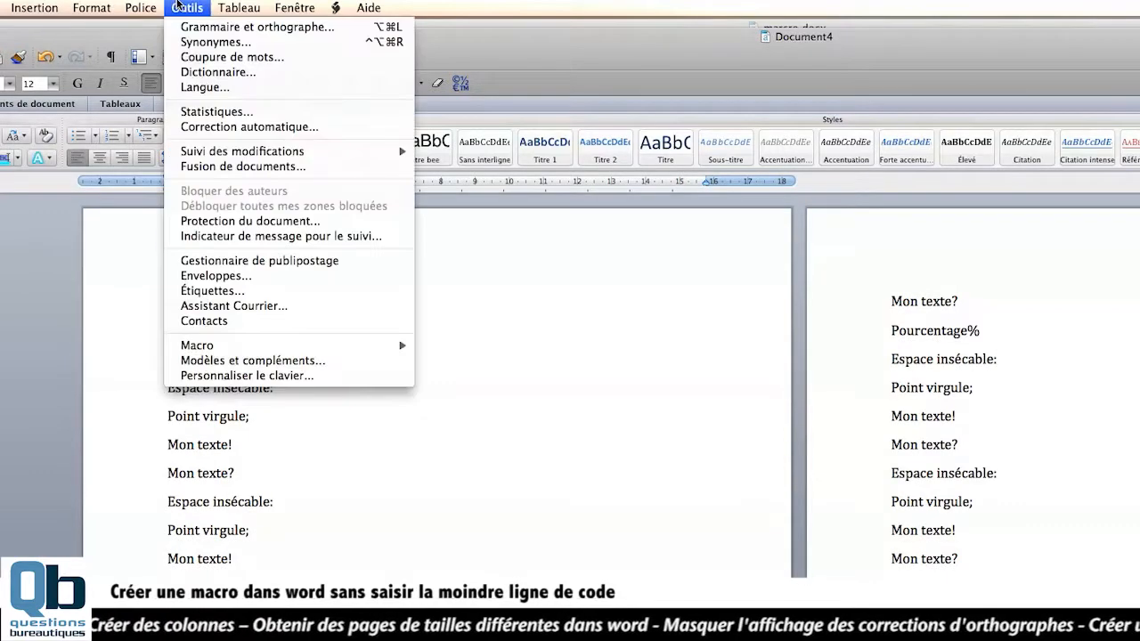
pyautogui.moveTo(246, 349)
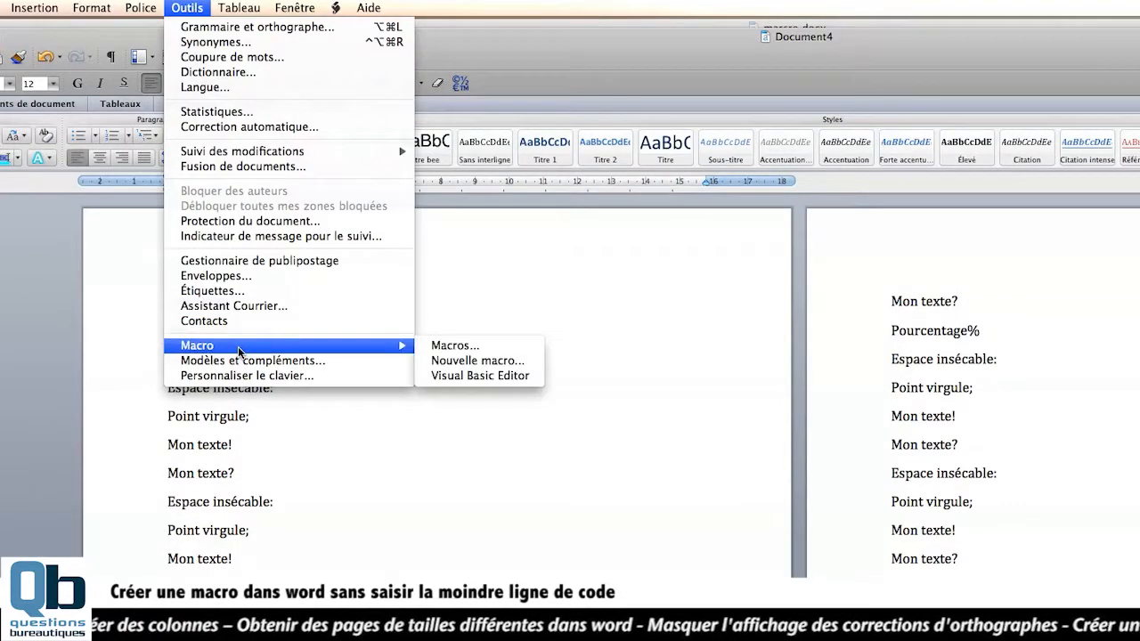
pyautogui.click(502, 349)
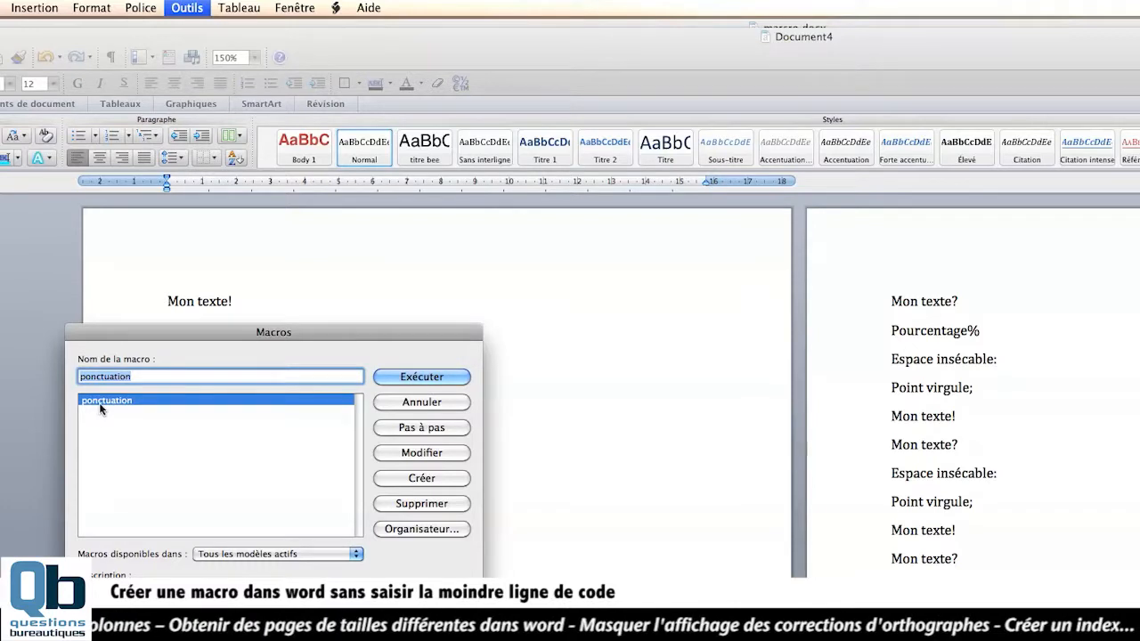
pyautogui.click(443, 378)
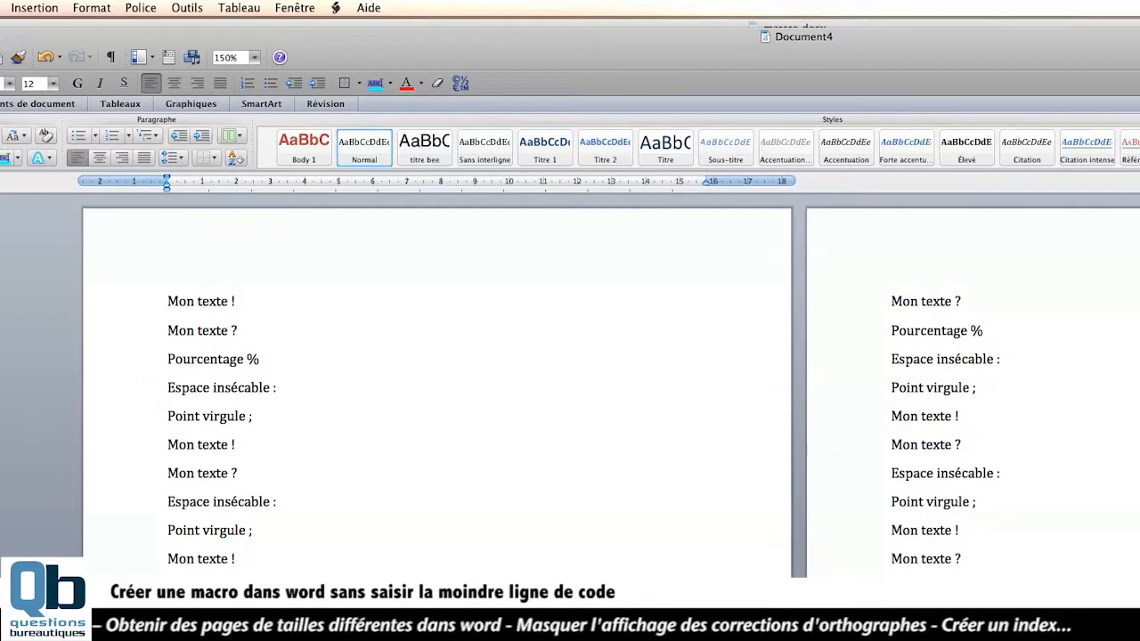
pyautogui.moveTo(235, 301); pyautogui.dragTo(175, 299)
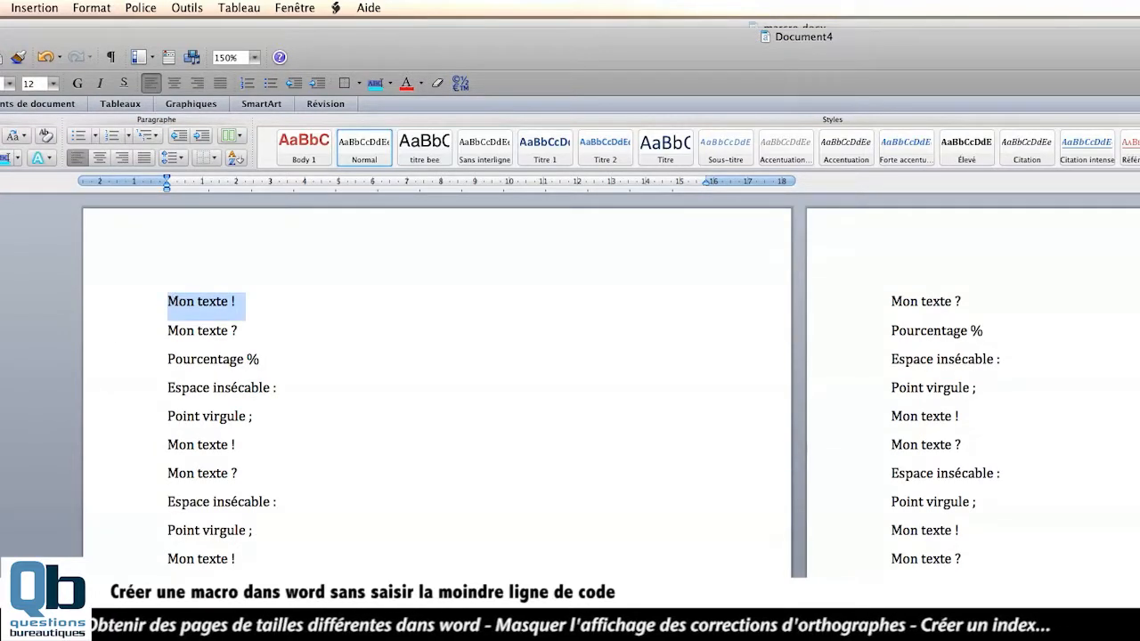